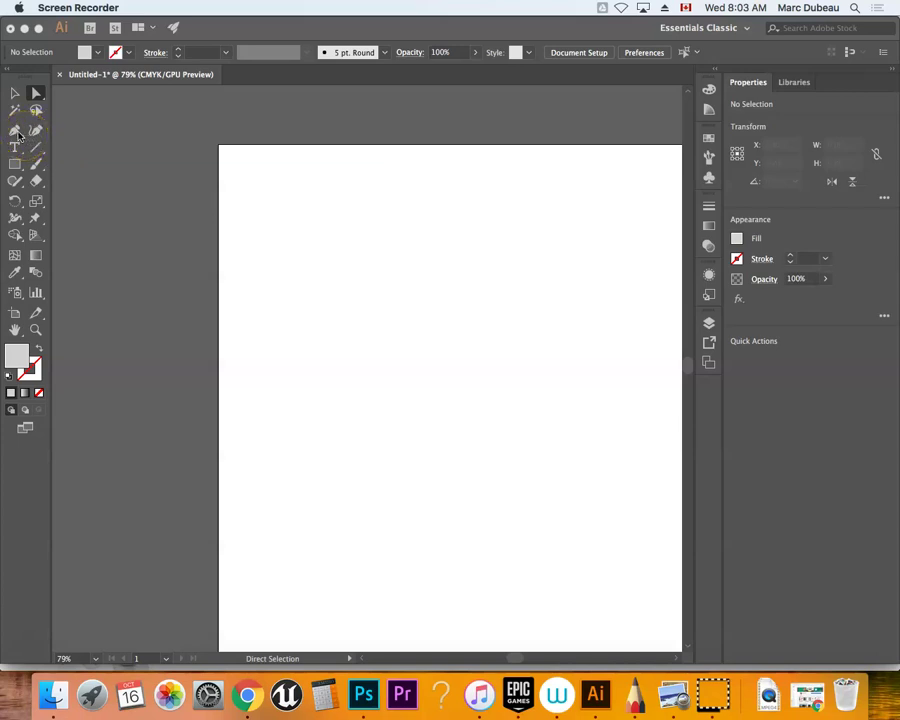
# Step: Draw a closed, rounded curved blob in the upper left with the Pen tool
pyautogui.click(18, 136)
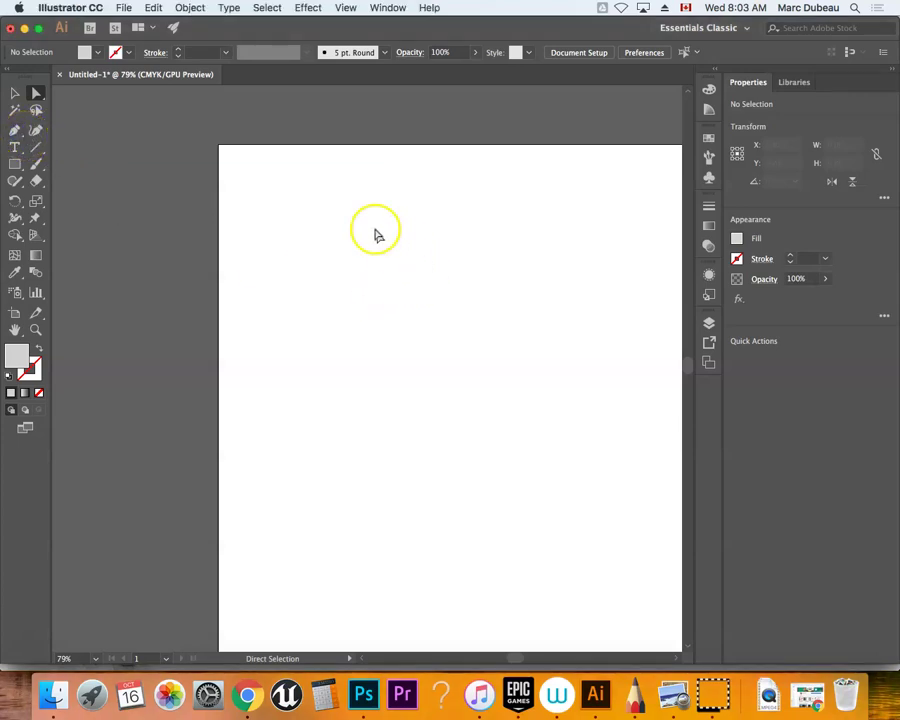
pyautogui.click(15, 130)
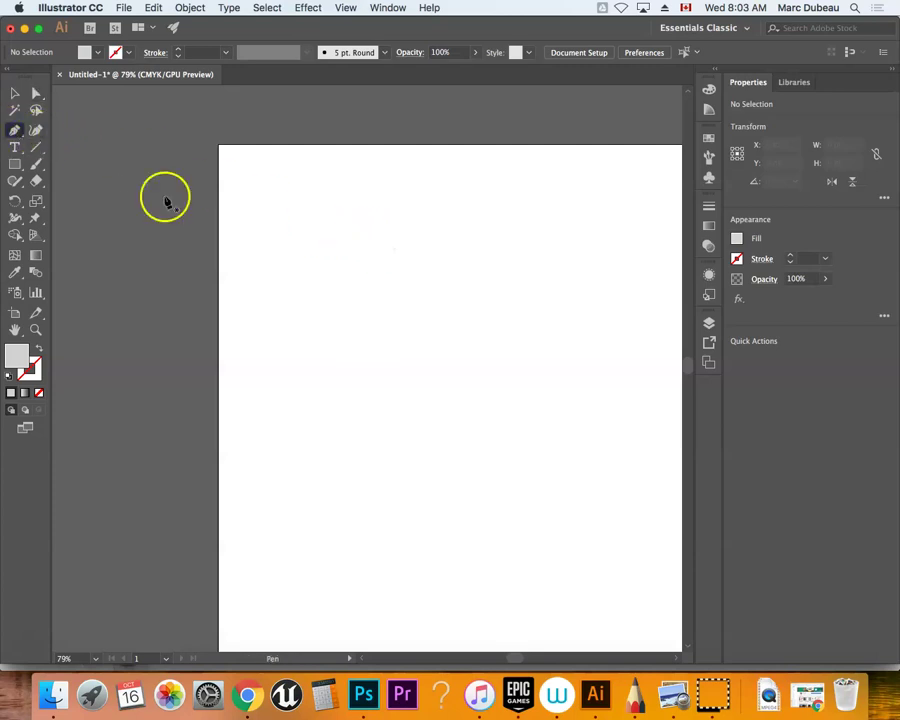
pyautogui.click(368, 237)
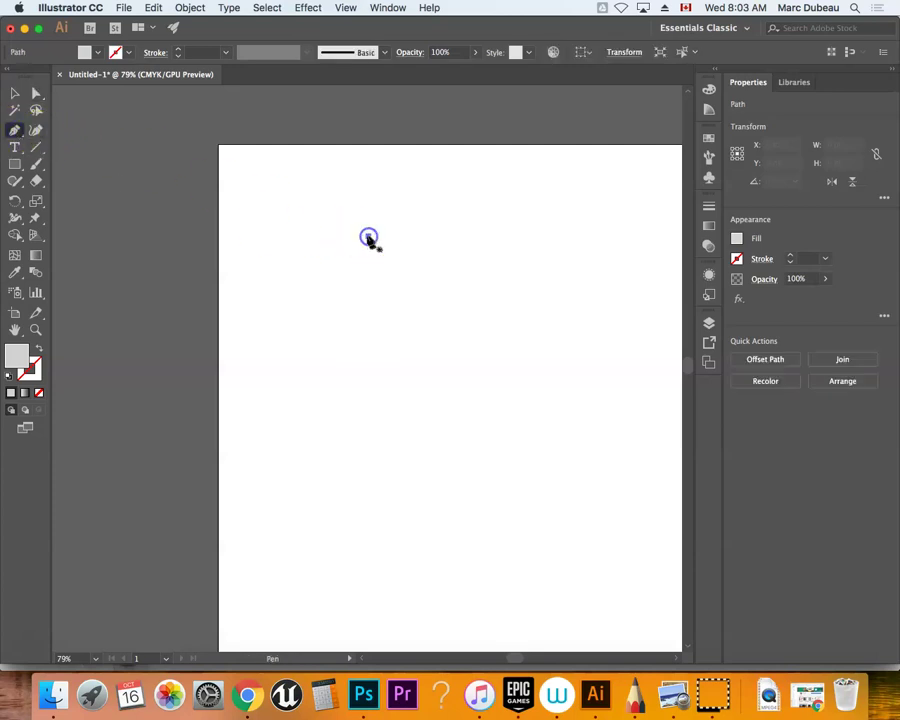
pyautogui.click(298, 264)
pyautogui.moveTo(300, 293); pyautogui.dragTo(300, 293)
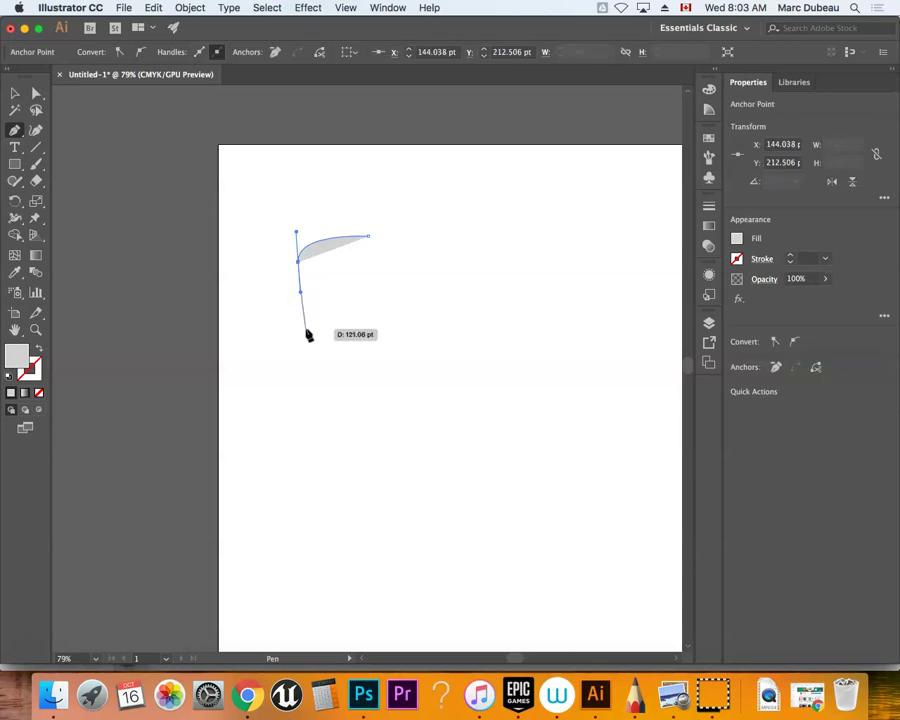
pyautogui.moveTo(321, 339); pyautogui.dragTo(402, 275)
pyautogui.moveTo(372, 234); pyautogui.dragTo(392, 257)
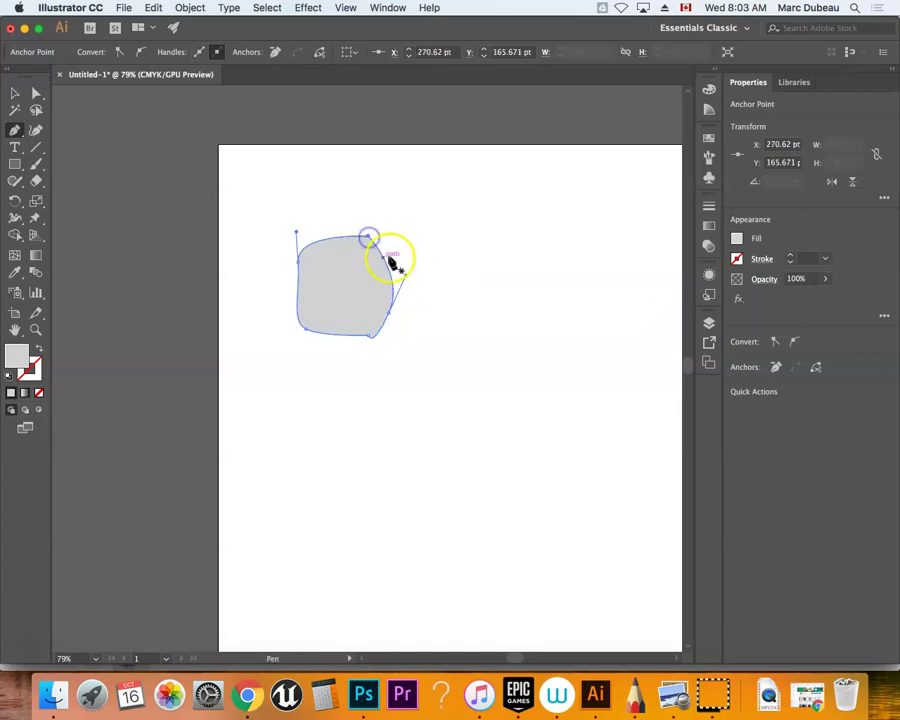
# Step: Draw a seven-sided polygon below and right of the blob, then finish the path
pyautogui.click(478, 307)
pyautogui.moveTo(439, 318); pyautogui.dragTo(420, 370)
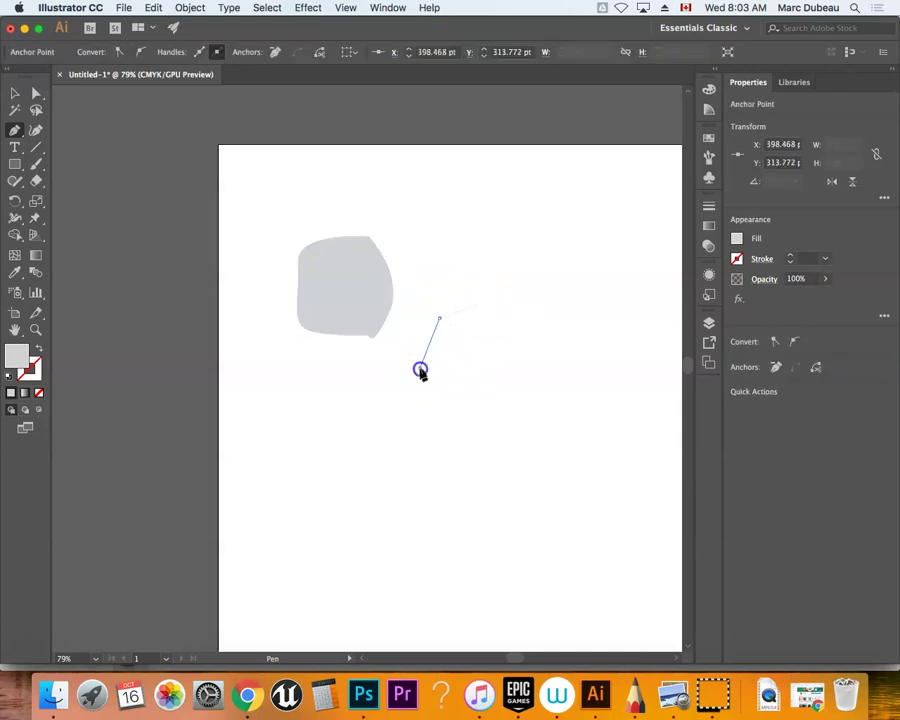
pyautogui.click(446, 413)
pyautogui.click(490, 424)
pyautogui.click(527, 412)
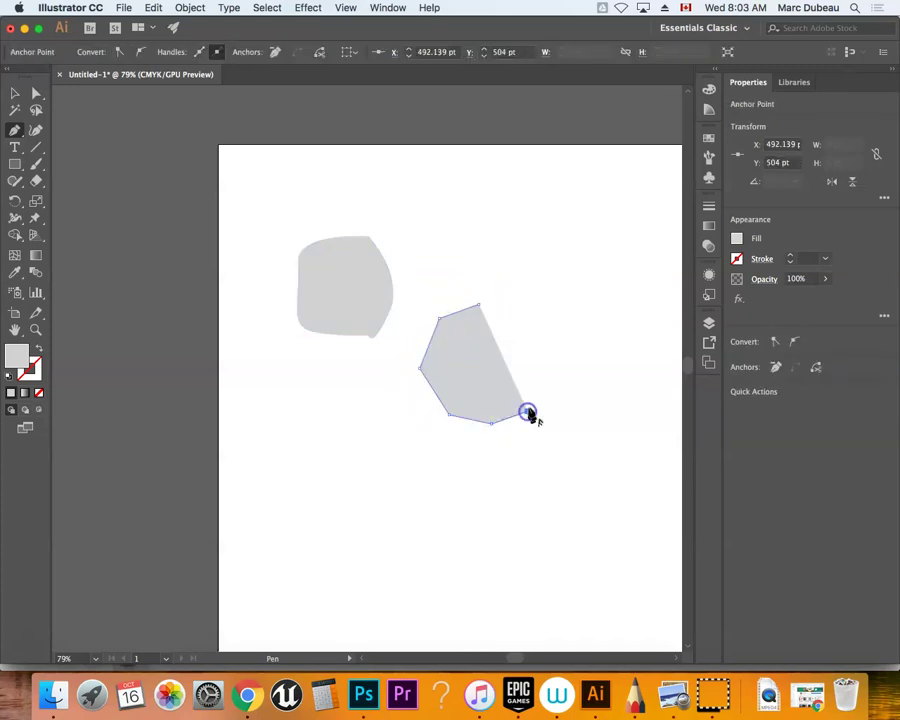
pyautogui.click(532, 366)
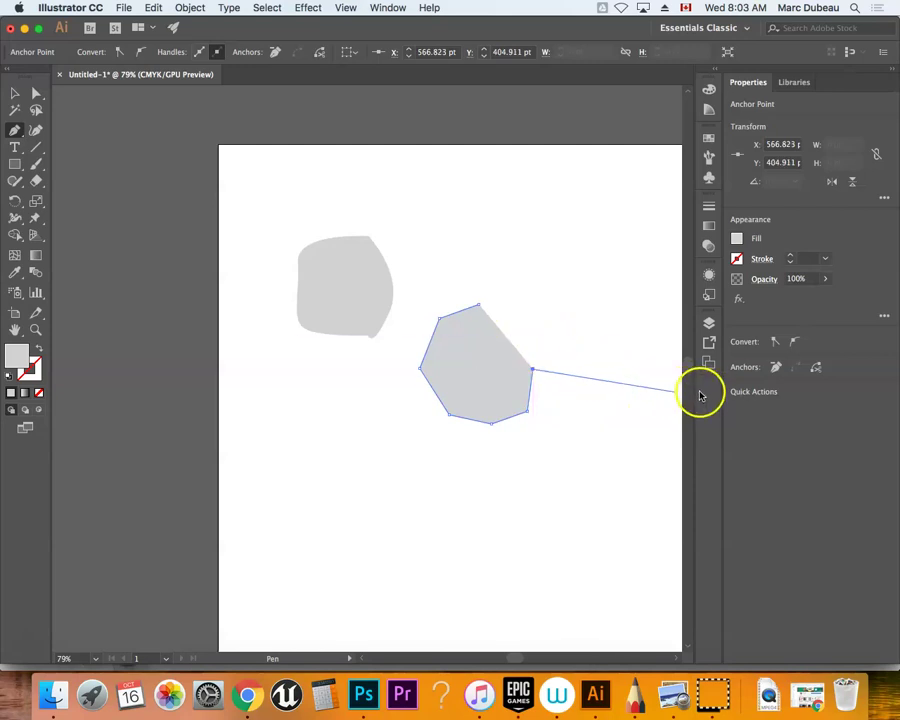
pyautogui.press('Escape')
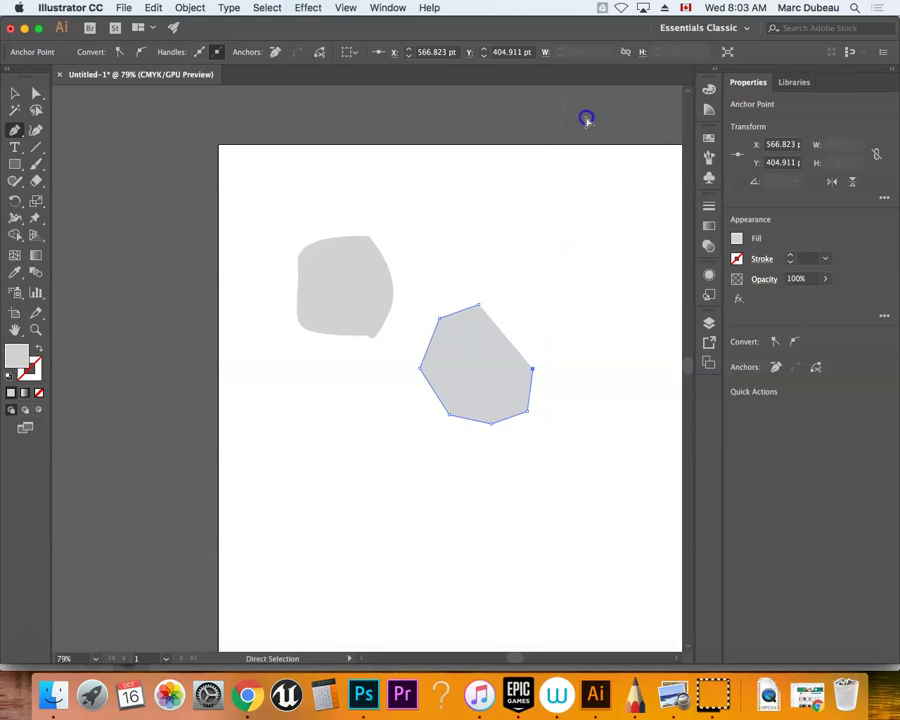
pyautogui.keyDown('super'); pyautogui.click(584, 118); pyautogui.keyUp('super')
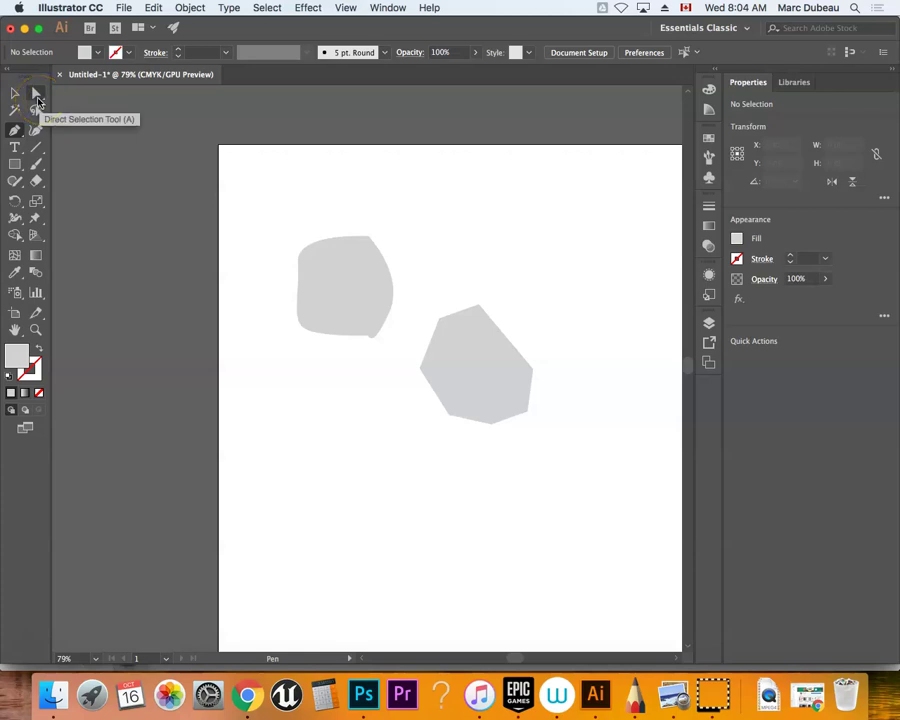
pyautogui.click(15, 93)
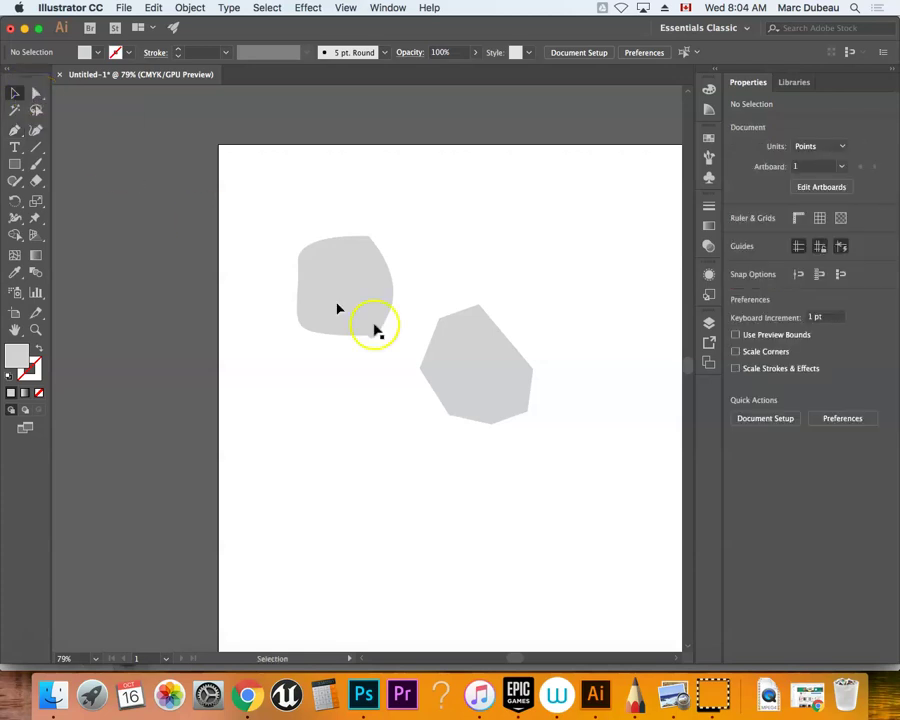
pyautogui.doubleClick(455, 328)
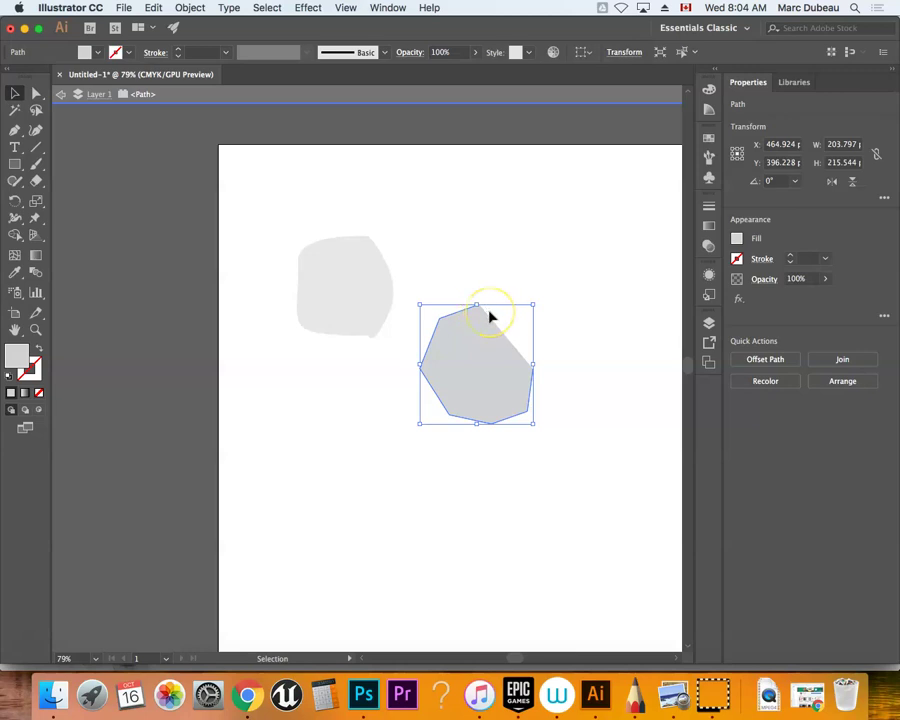
pyautogui.click(478, 304)
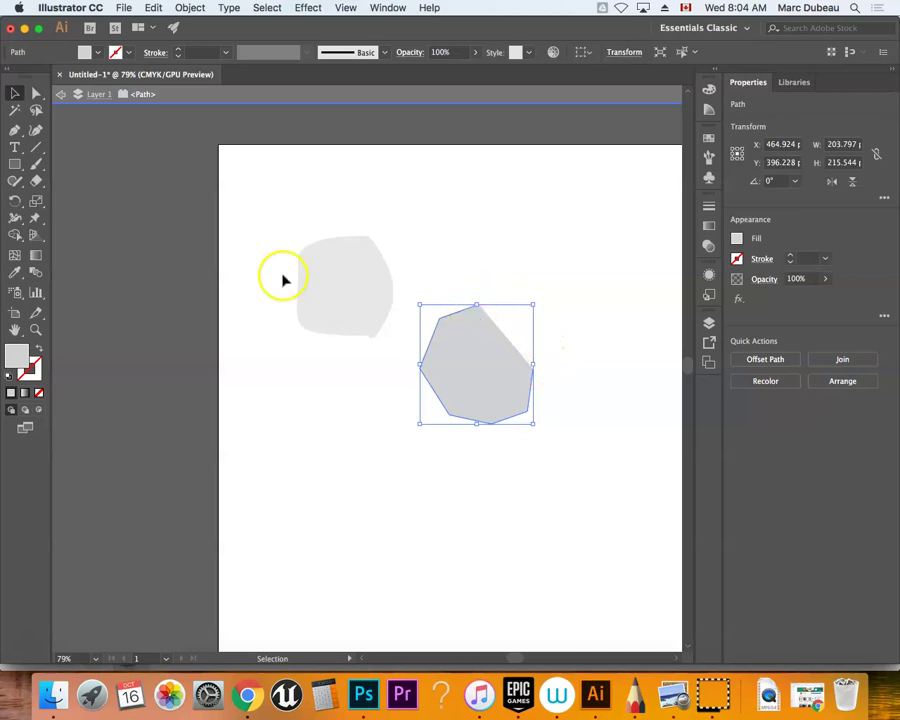
pyautogui.click(16, 131)
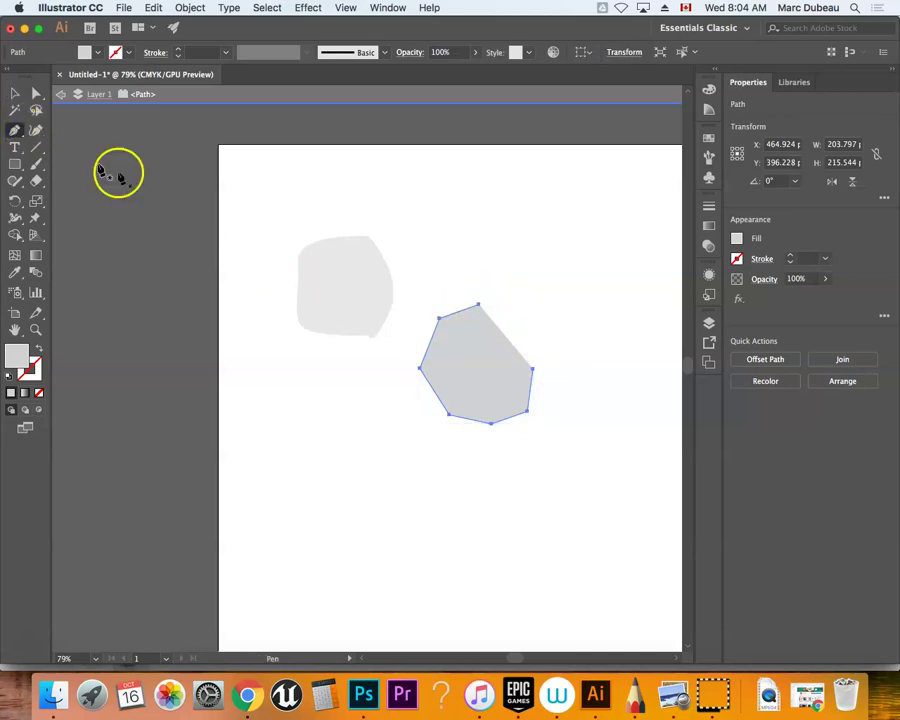
pyautogui.click(480, 306)
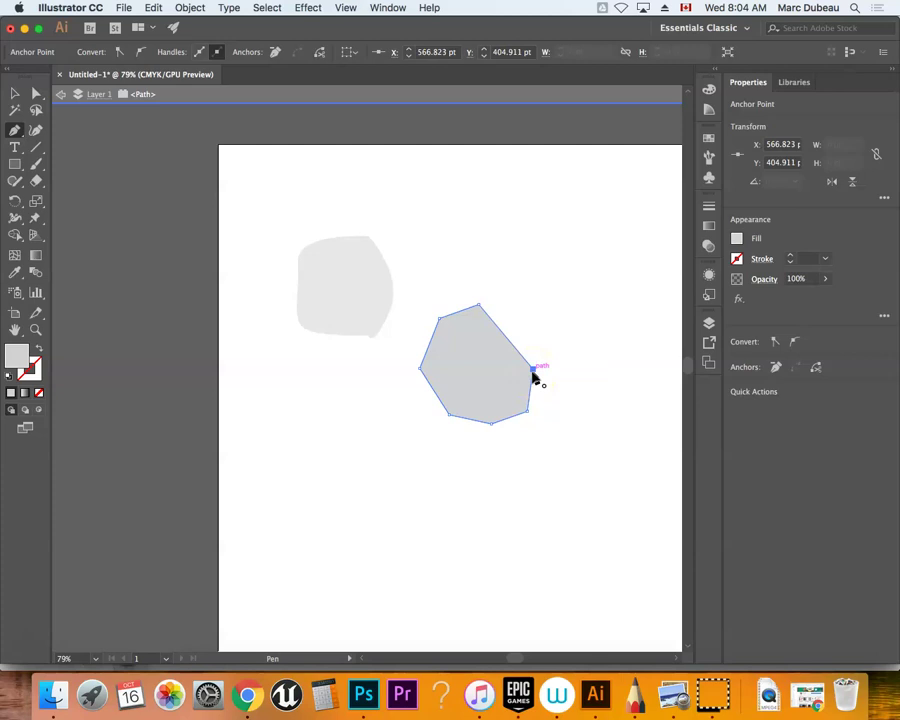
pyautogui.click(61, 95)
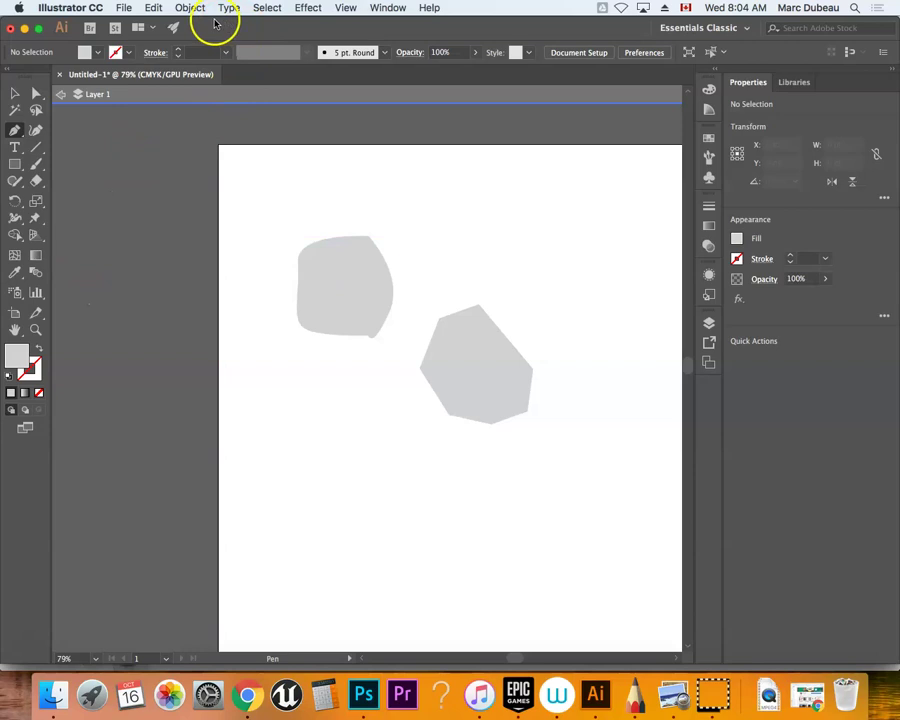
pyautogui.click(335, 257)
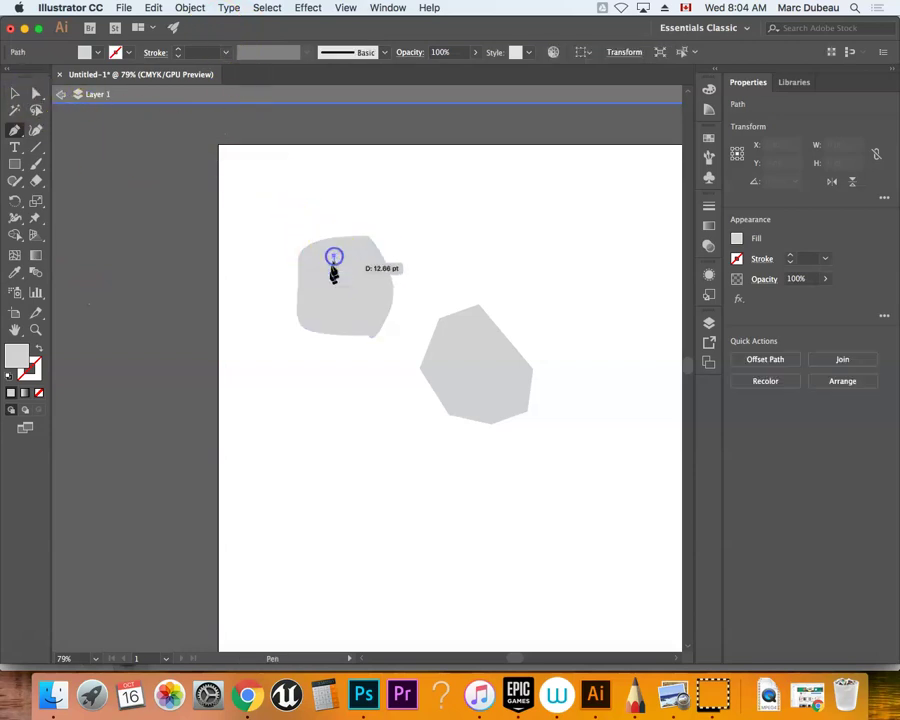
pyautogui.keyDown('super'); pyautogui.click(305, 243); pyautogui.keyUp('super')
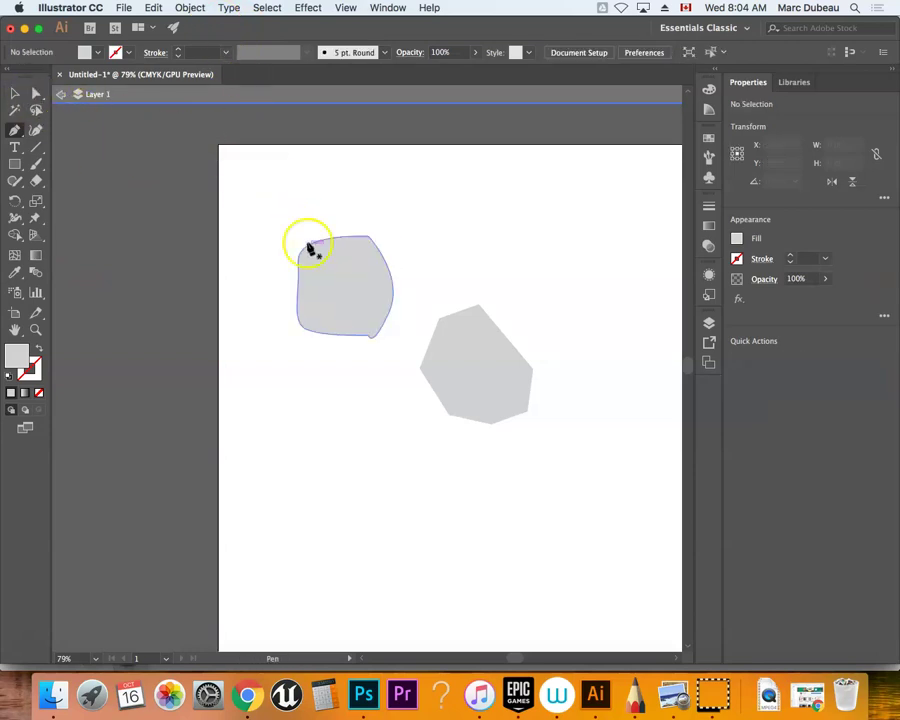
pyautogui.click(15, 105)
pyautogui.click(16, 94)
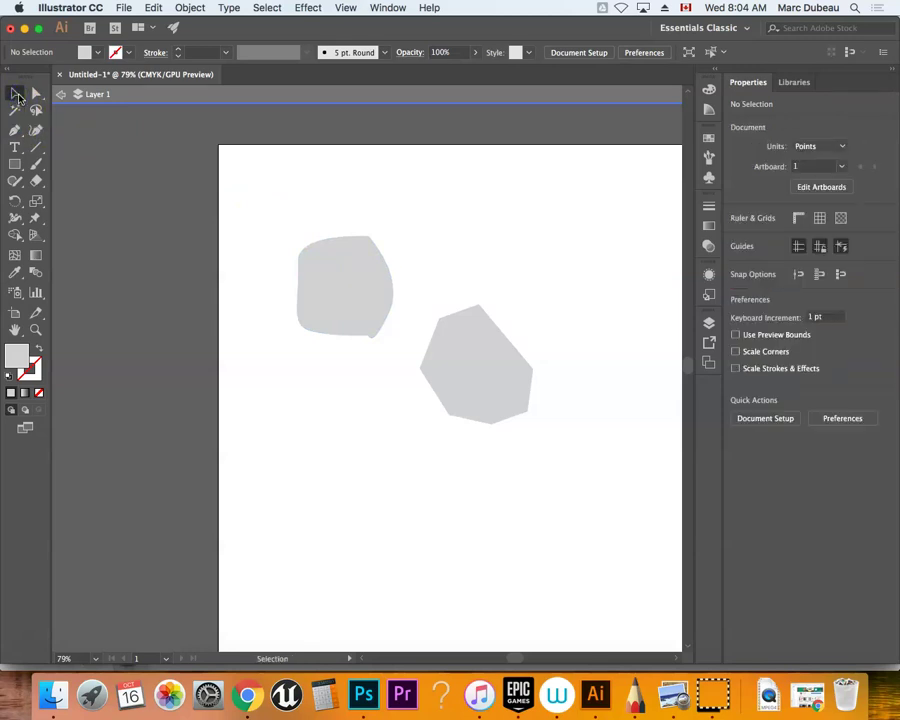
# Step: Switch between the Direct Selection and Selection tools, ending on the Selection tool
pyautogui.click(36, 93)
pyautogui.press('v')
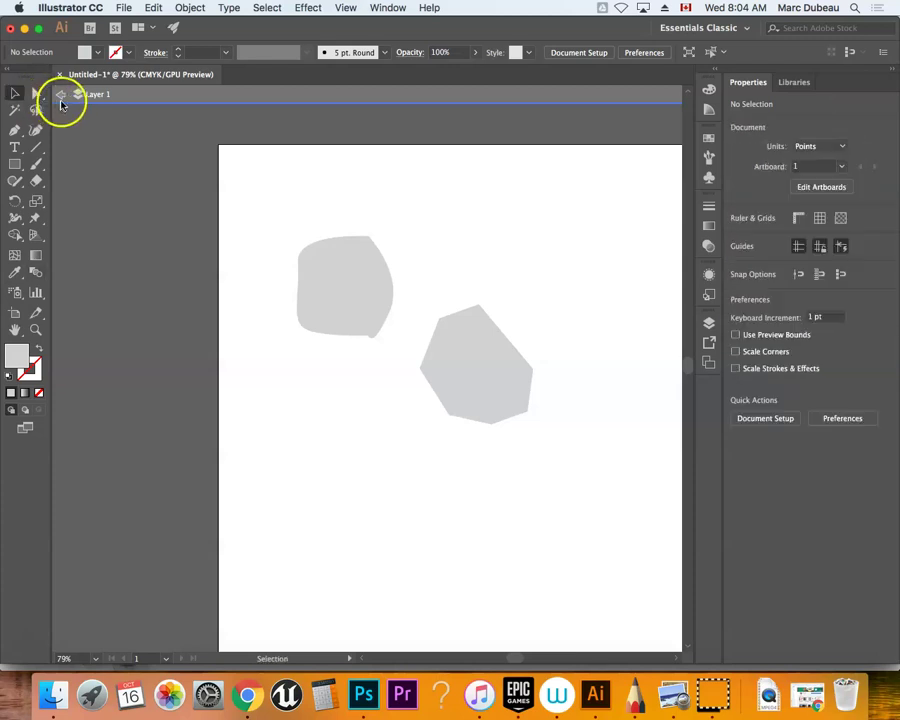
pyautogui.moveTo(61, 101); pyautogui.dragTo(47, 104)
pyautogui.click(36, 96)
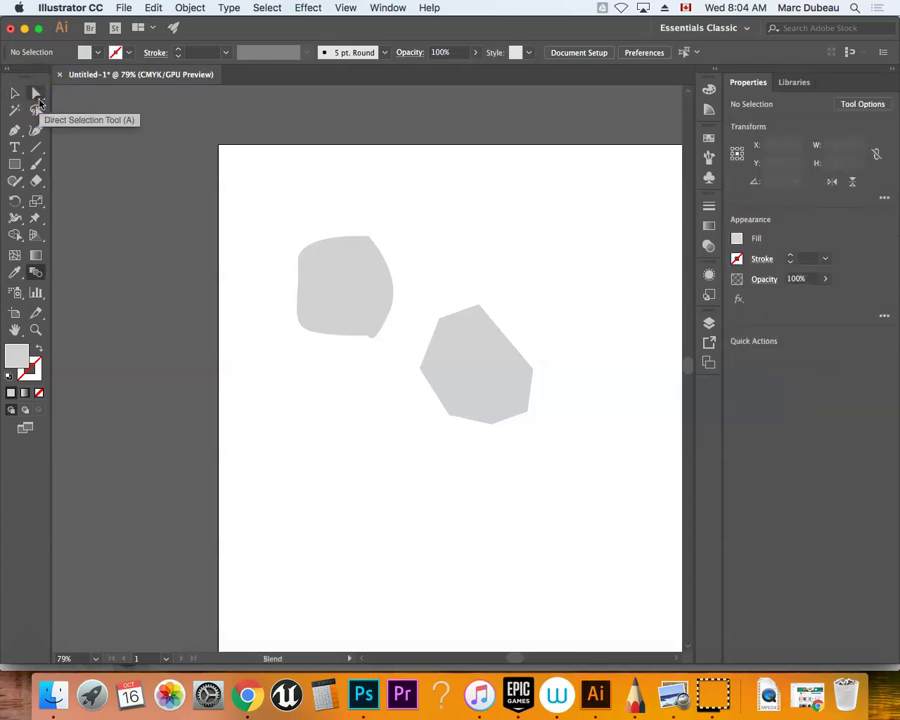
pyautogui.press('v')
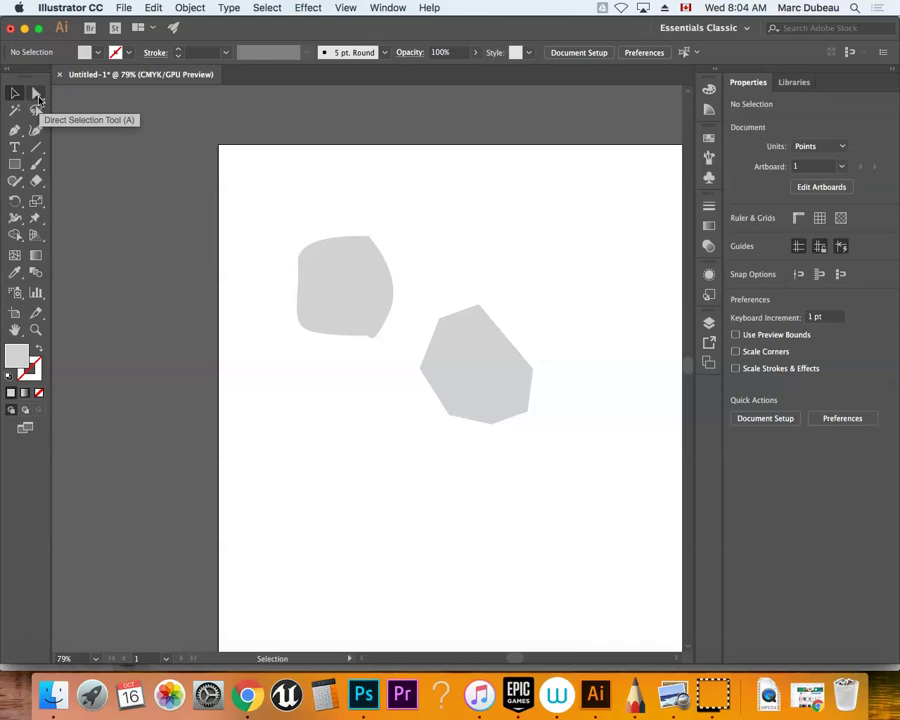
pyautogui.click(38, 98)
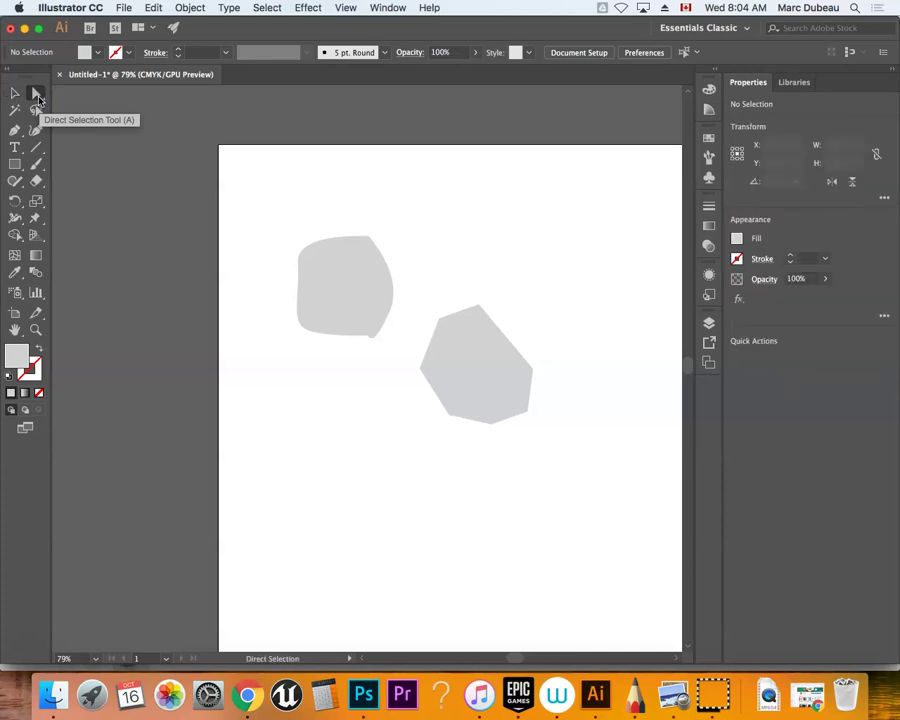
pyautogui.press('v')
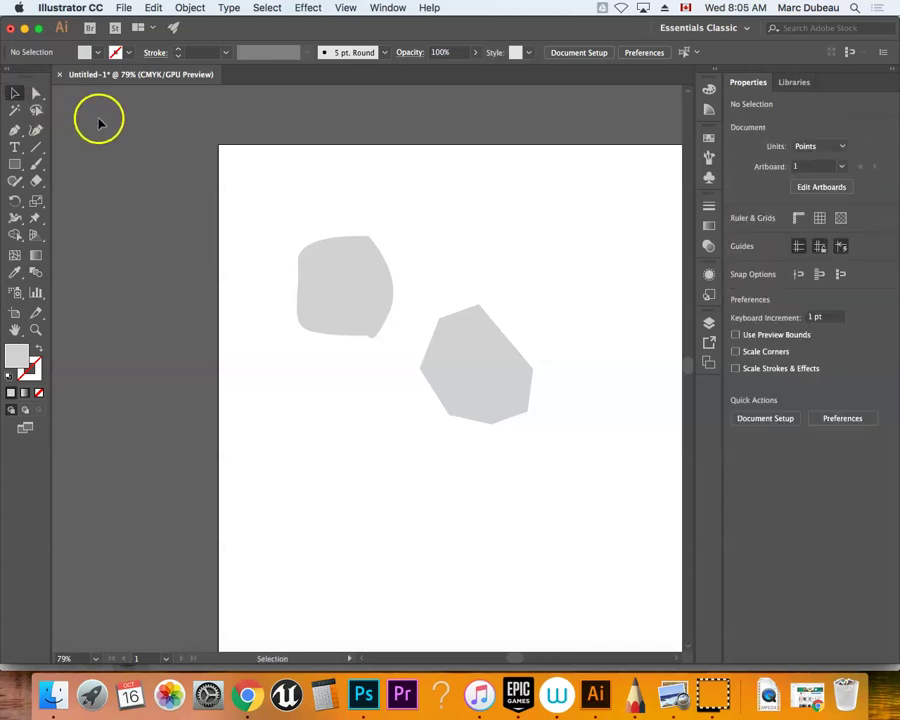
# Step: Select the rounded left shape and start Object > Envelope Distort > Make with Mesh
pyautogui.click(323, 267)
pyautogui.click(190, 8)
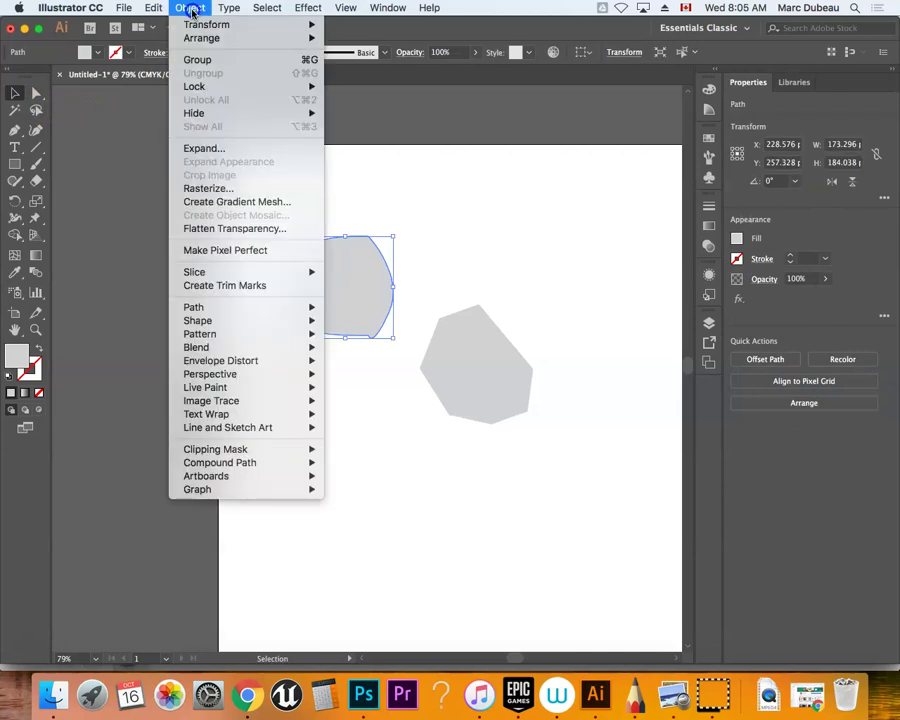
pyautogui.click(192, 8)
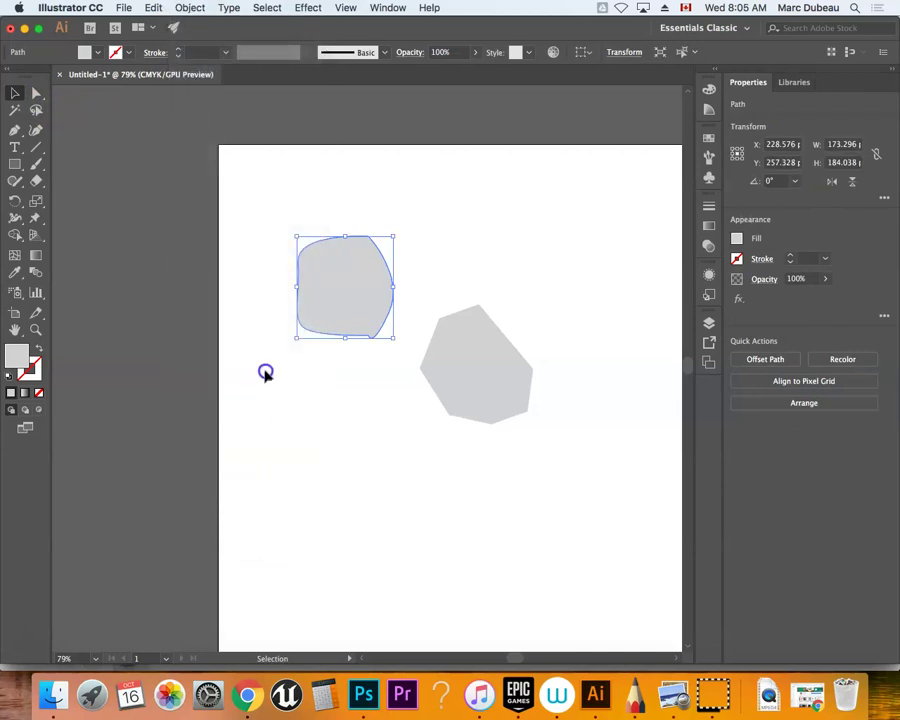
pyautogui.click(196, 8)
pyautogui.moveTo(257, 358)
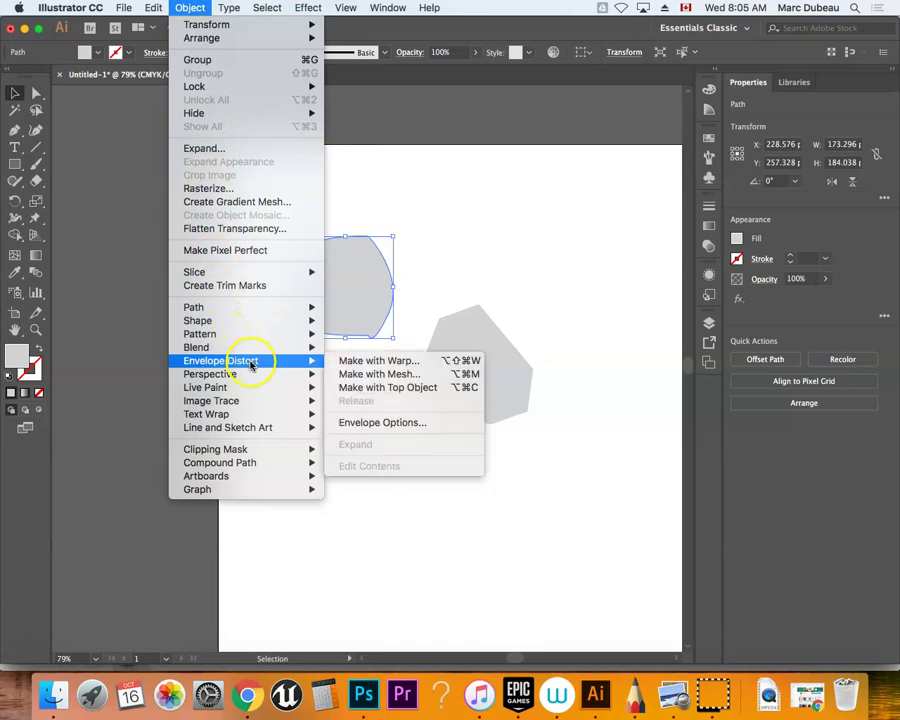
pyautogui.click(371, 374)
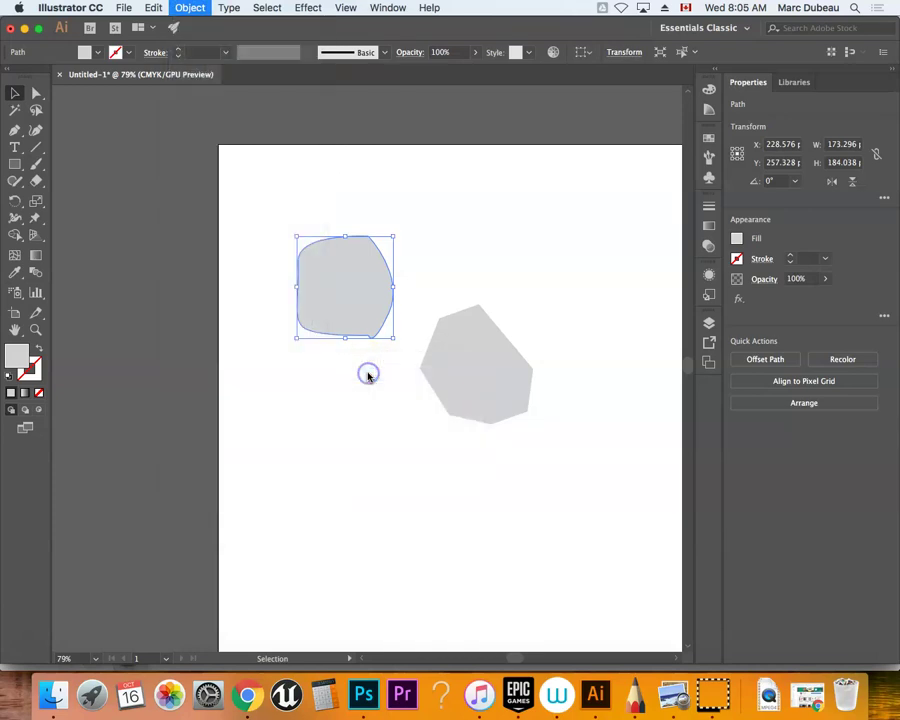
# Step: Apply a 3 by 3 envelope mesh to the left shape
pyautogui.moveTo(436, 264); pyautogui.dragTo(510, 259)
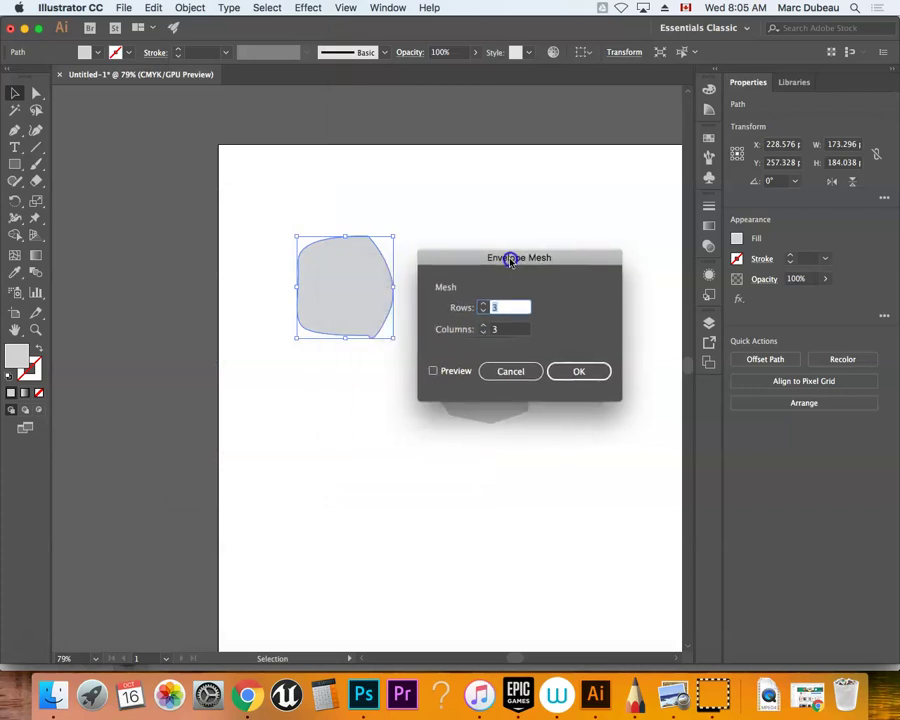
pyautogui.click(483, 310)
pyautogui.click(483, 306)
pyautogui.click(572, 368)
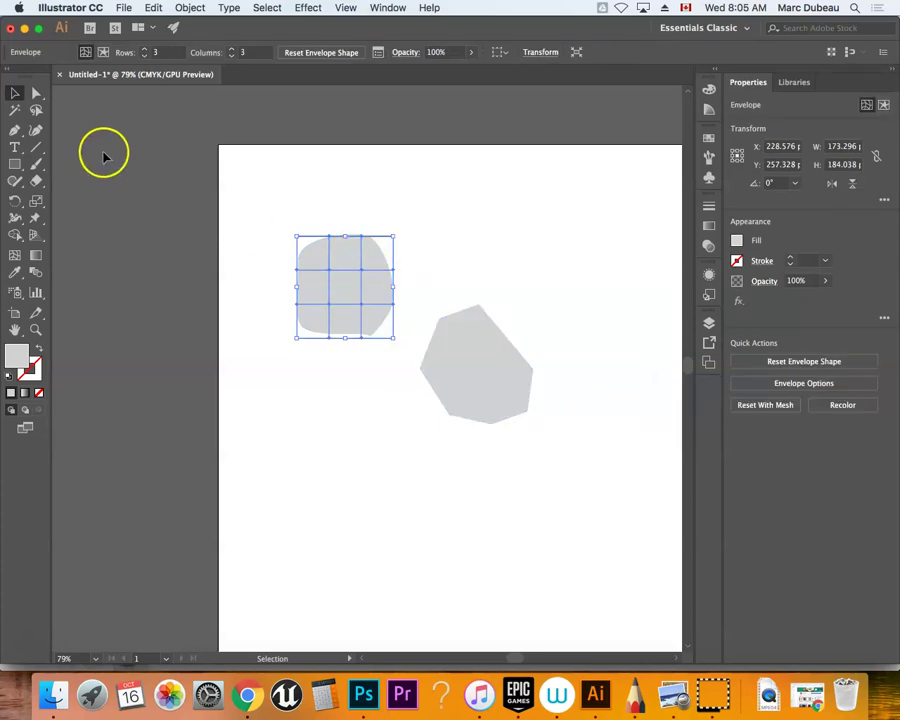
# Step: Drag mesh points to bulge the right side outward and reshape the top-right curve
pyautogui.click(35, 92)
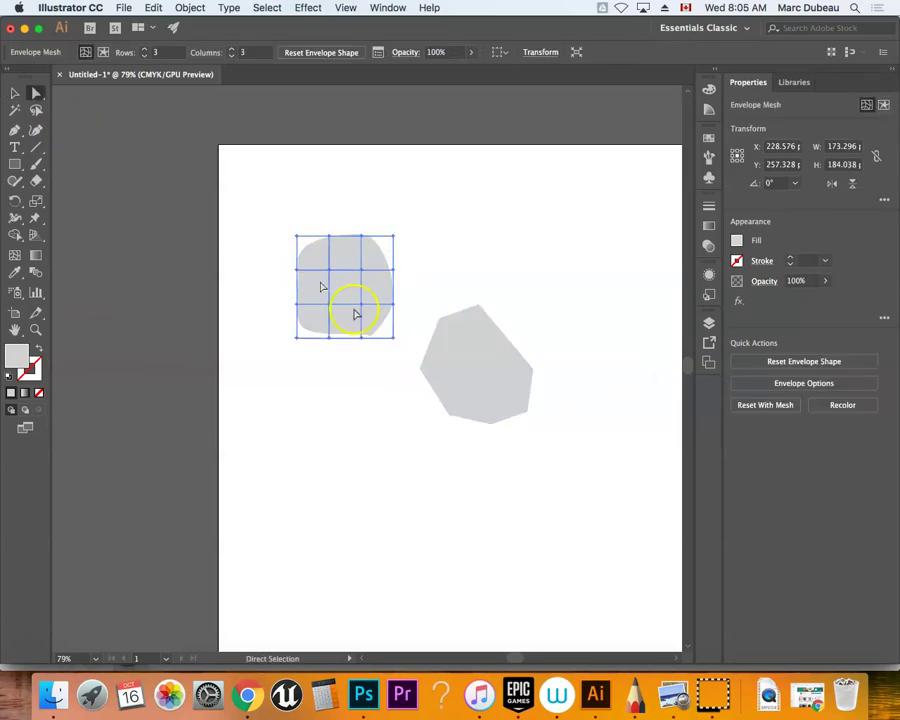
pyautogui.click(362, 271)
pyautogui.moveTo(362, 271); pyautogui.dragTo(366, 264)
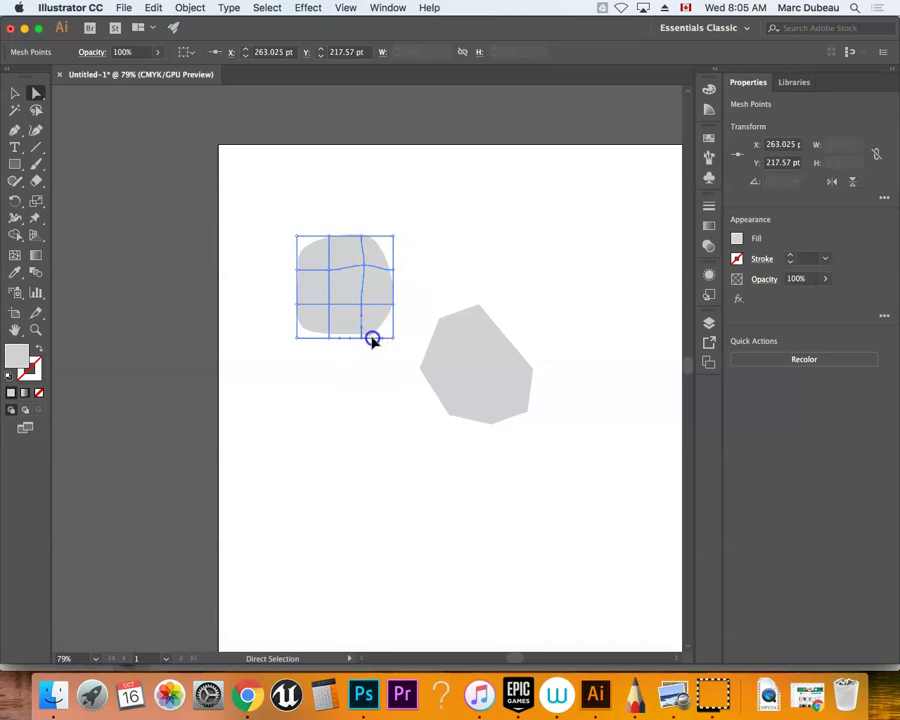
pyautogui.moveTo(372, 339); pyautogui.dragTo(411, 297)
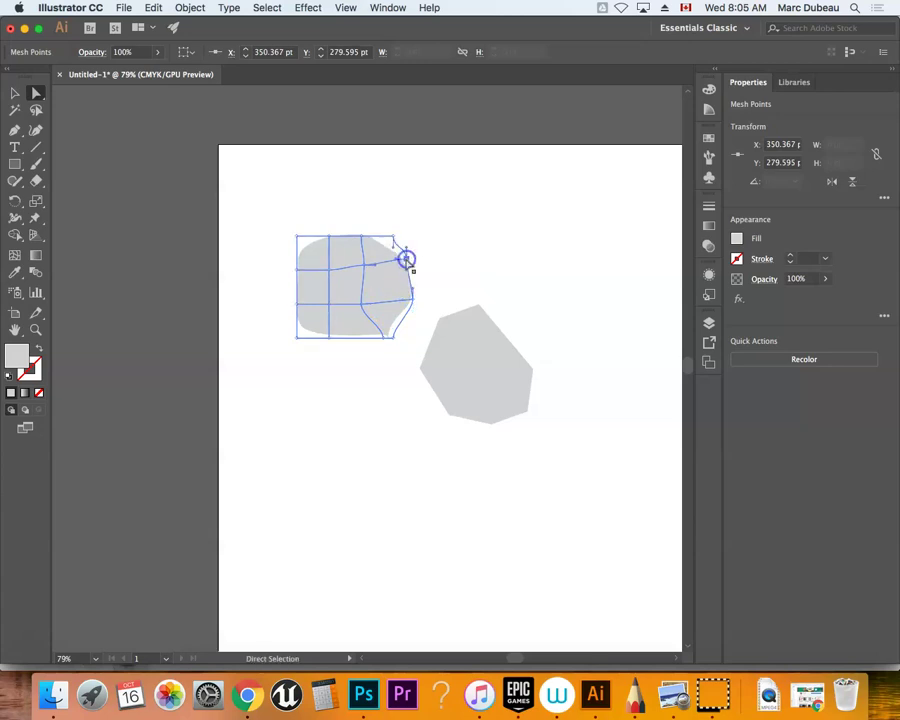
pyautogui.moveTo(394, 238); pyautogui.dragTo(302, 249)
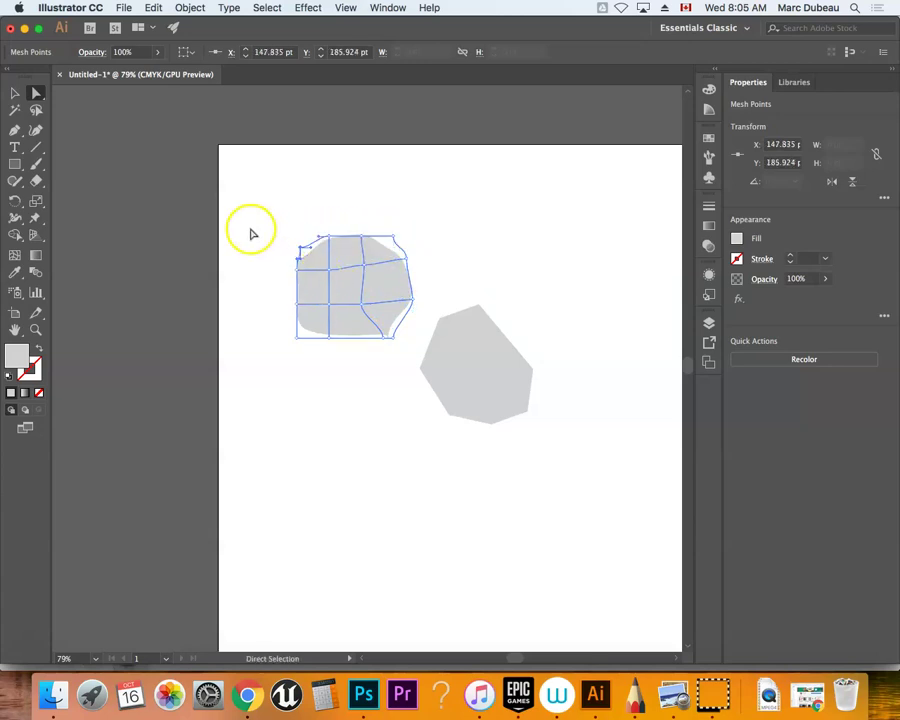
# Step: Reset the envelope with an Arc Lower warp: bend 14%, horizontal 37%, vertical 71%
pyautogui.click(190, 8)
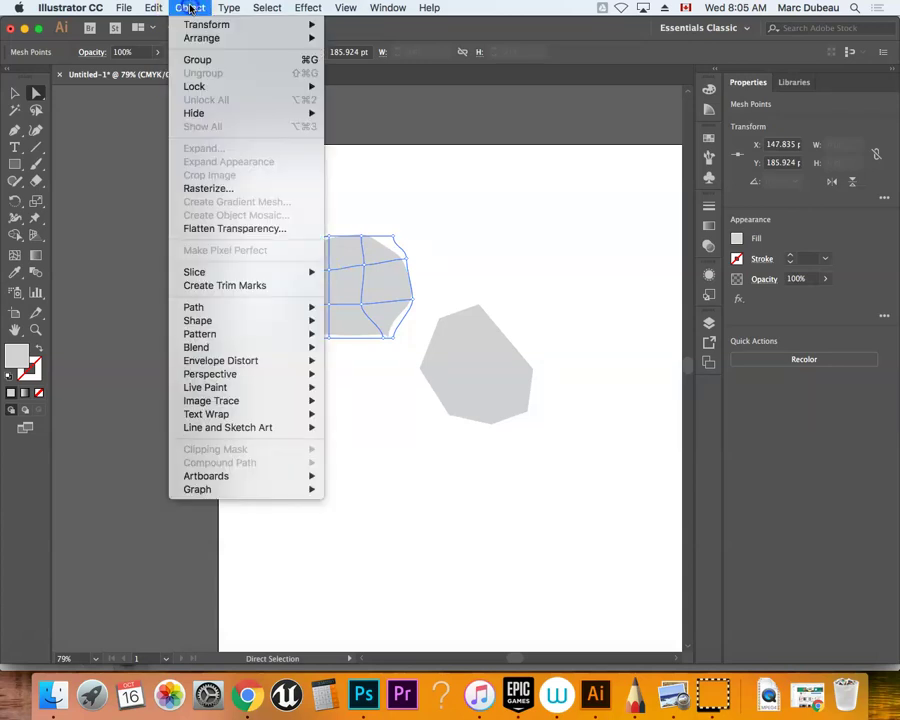
pyautogui.moveTo(256, 363)
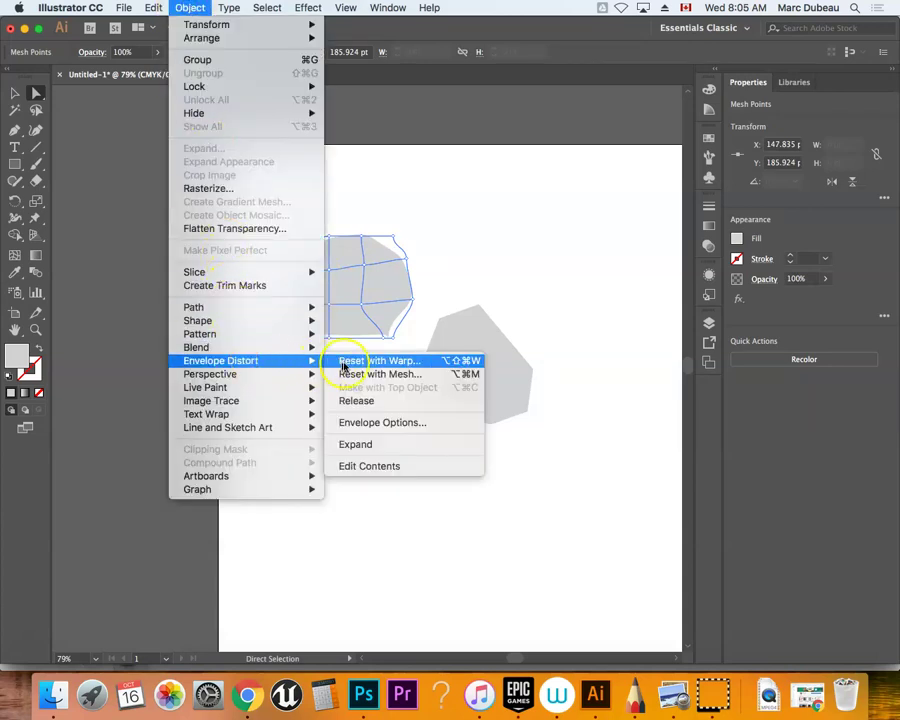
pyautogui.click(354, 362)
pyautogui.moveTo(335, 353); pyautogui.dragTo(272, 353)
pyautogui.moveTo(265, 399)
pyautogui.mouseDown()
pyautogui.moveTo(287, 395)
pyautogui.moveTo(261, 416)
pyautogui.moveTo(268, 420)
pyautogui.mouseUp()
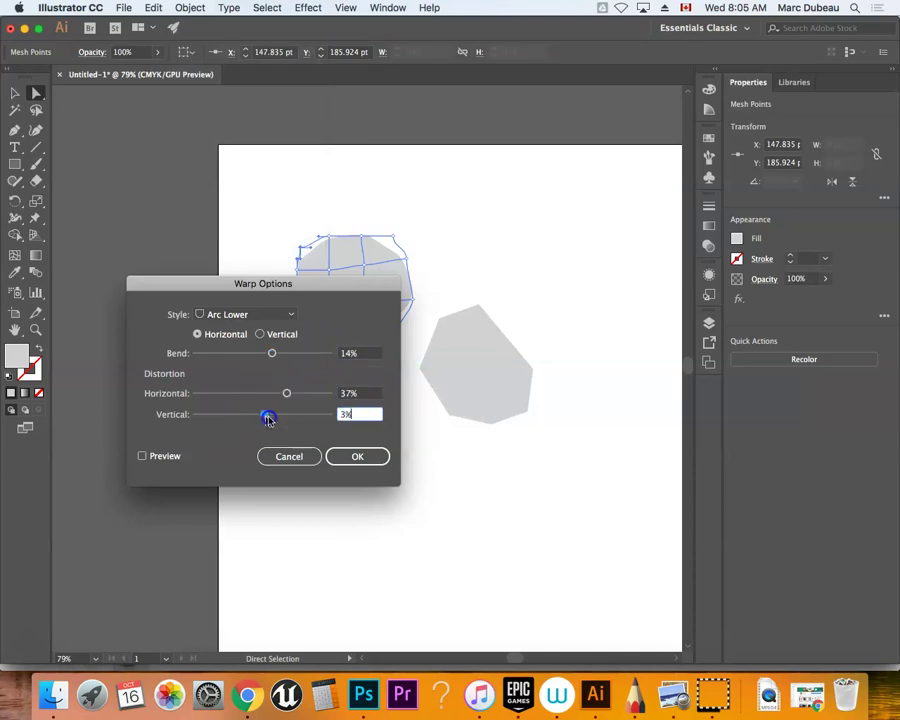
pyautogui.click(337, 455)
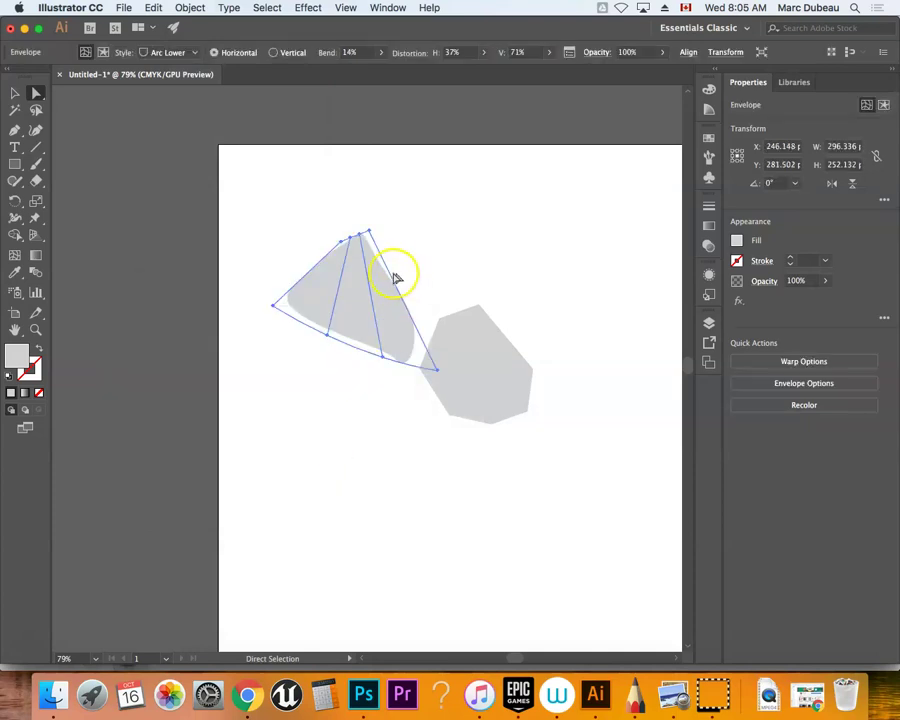
# Step: Pull the warped shape's left corner point downward, then deselect it
pyautogui.click(272, 306)
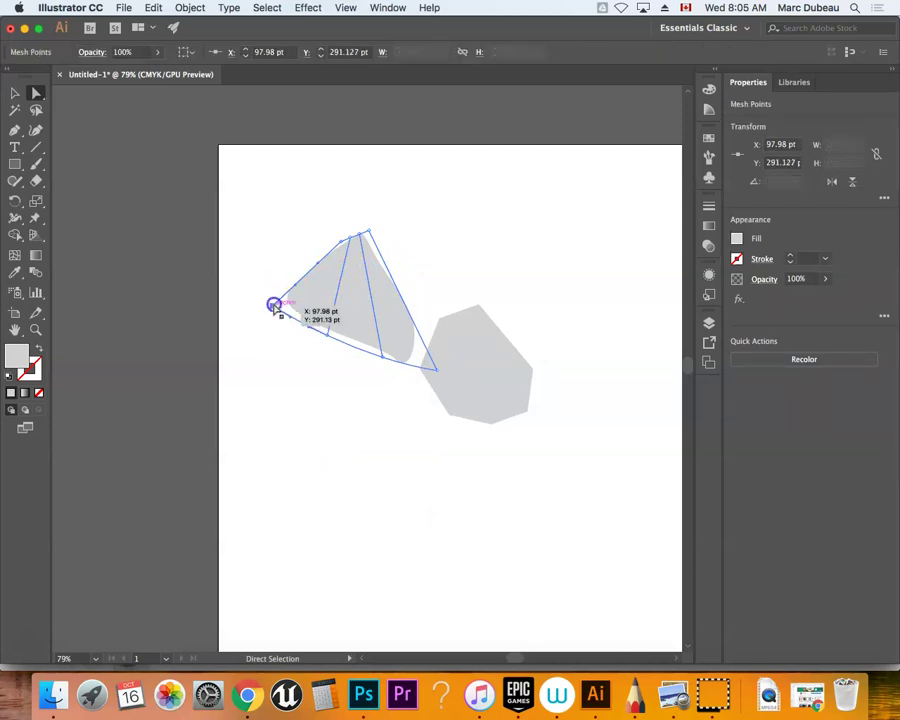
pyautogui.moveTo(272, 306); pyautogui.dragTo(270, 325)
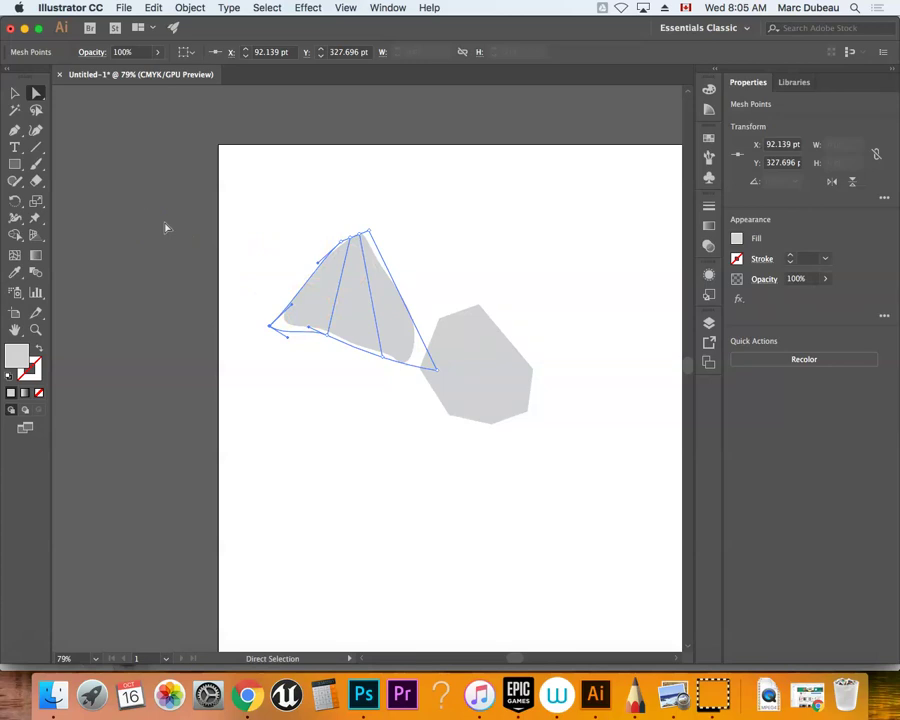
pyautogui.click(18, 93)
pyautogui.click(279, 214)
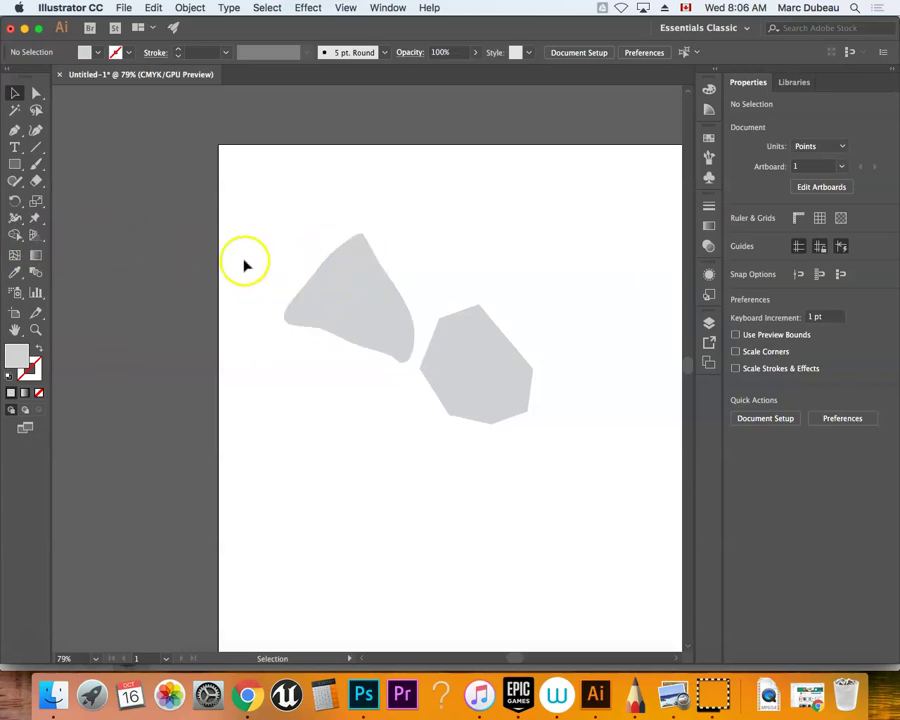
# Step: Puff out the top of the left shape with the Bloat tool
pyautogui.click(17, 207)
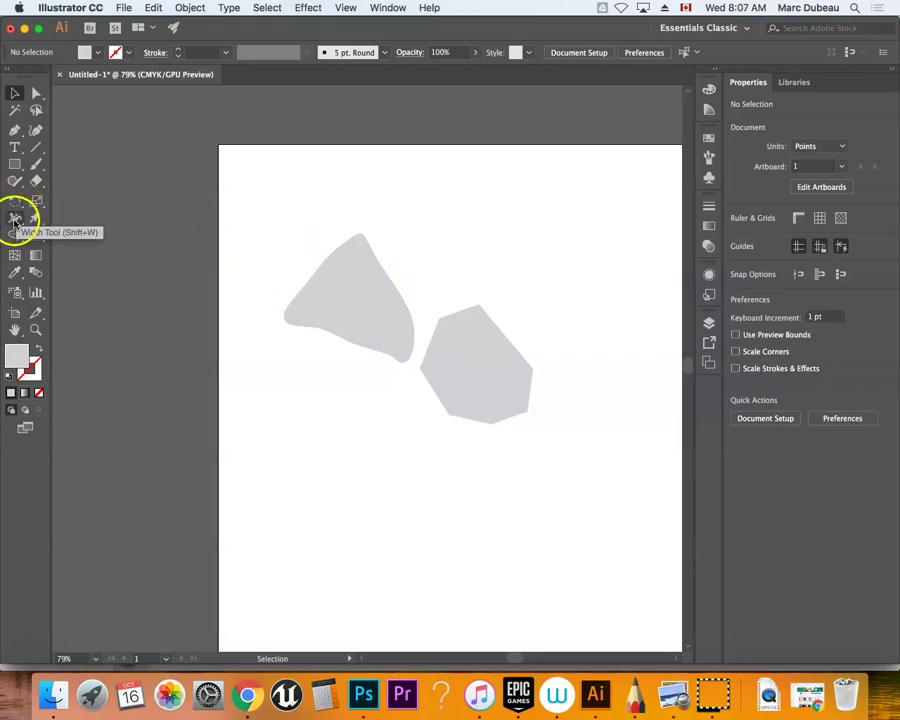
pyautogui.click(14, 221)
pyautogui.moveTo(14, 221)
pyautogui.mouseDown()
pyautogui.moveTo(75, 240)
pyautogui.moveTo(88, 285)
pyautogui.mouseUp()
pyautogui.moveTo(338, 266)
pyautogui.mouseDown()
pyautogui.moveTo(384, 252)
pyautogui.moveTo(357, 252)
pyautogui.moveTo(365, 285)
pyautogui.moveTo(372, 234)
pyautogui.moveTo(353, 232)
pyautogui.moveTo(355, 272)
pyautogui.moveTo(340, 341)
pyautogui.mouseUp()
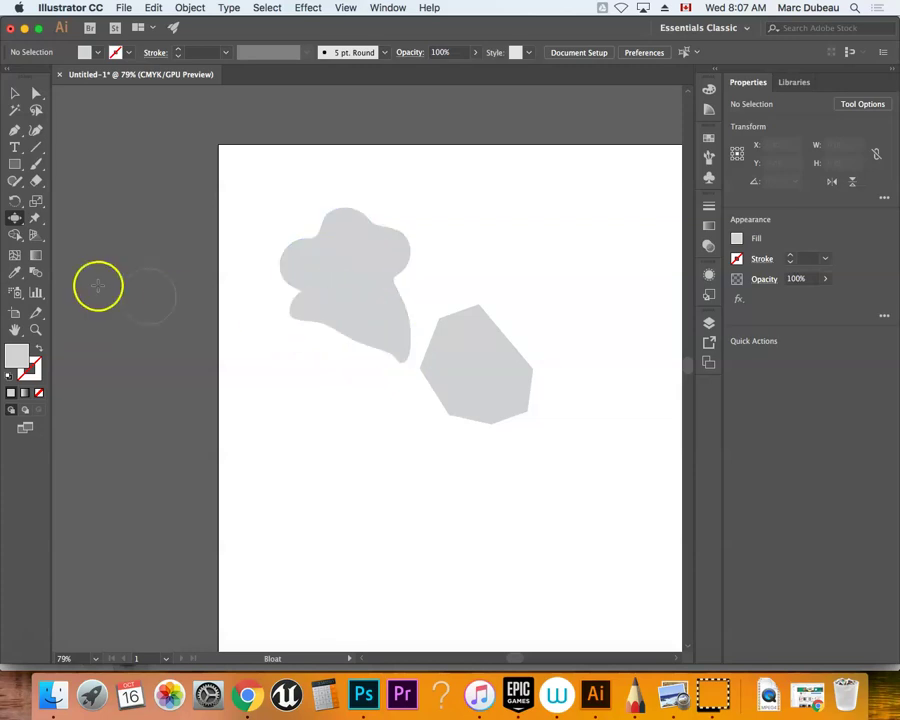
# Step: Pinch the shape's left edge inward with the Pucker tool, then return to the Selection tool
pyautogui.click(15, 219)
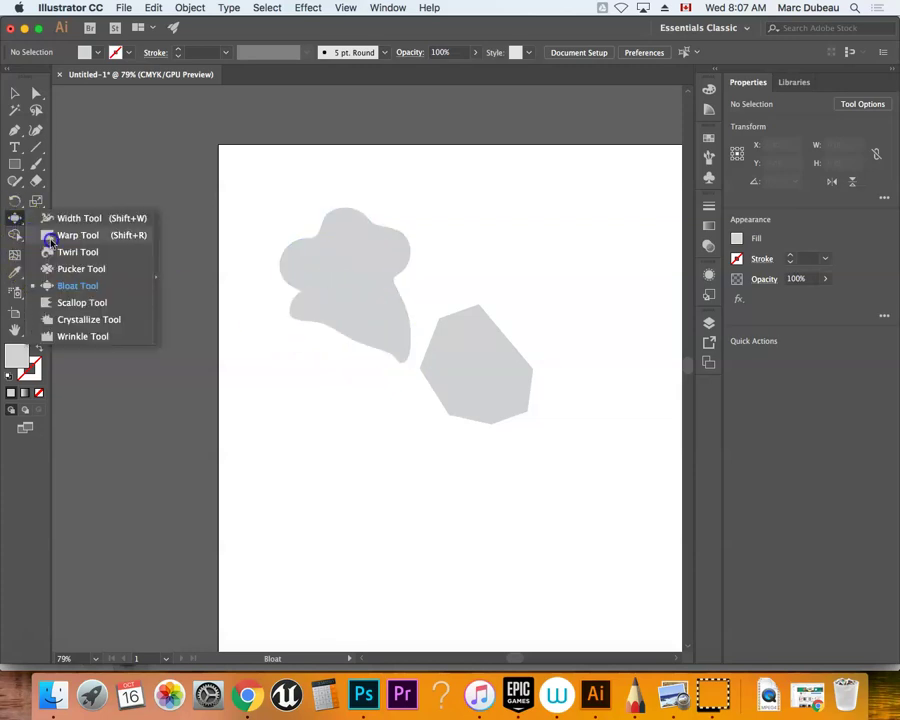
pyautogui.click(81, 269)
pyautogui.moveTo(200, 285)
pyautogui.mouseDown()
pyautogui.moveTo(293, 257)
pyautogui.moveTo(277, 250)
pyautogui.moveTo(305, 221)
pyautogui.moveTo(316, 225)
pyautogui.mouseUp()
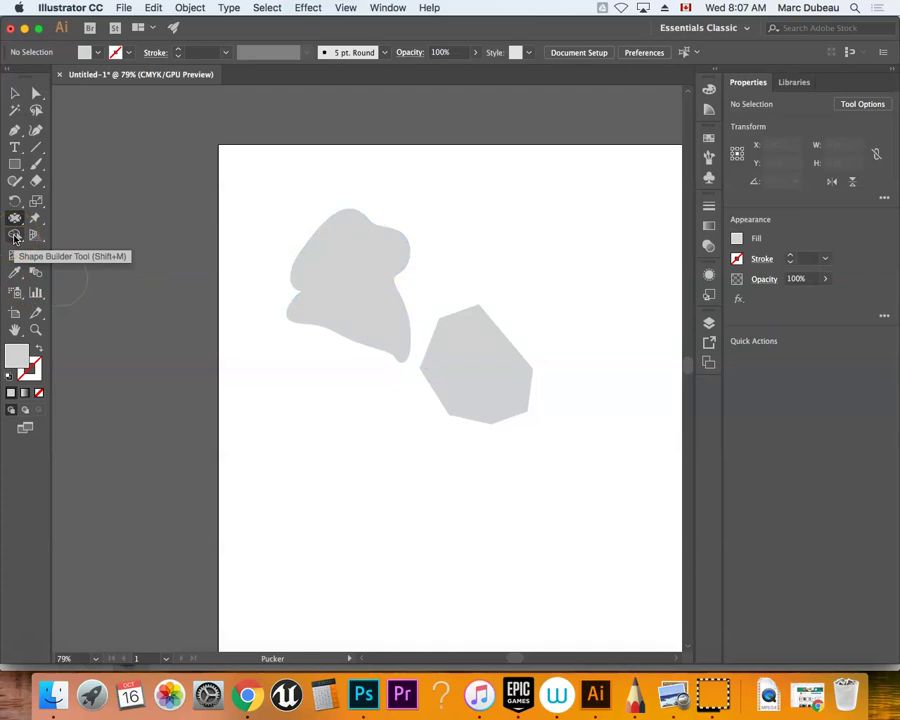
pyautogui.press('v')
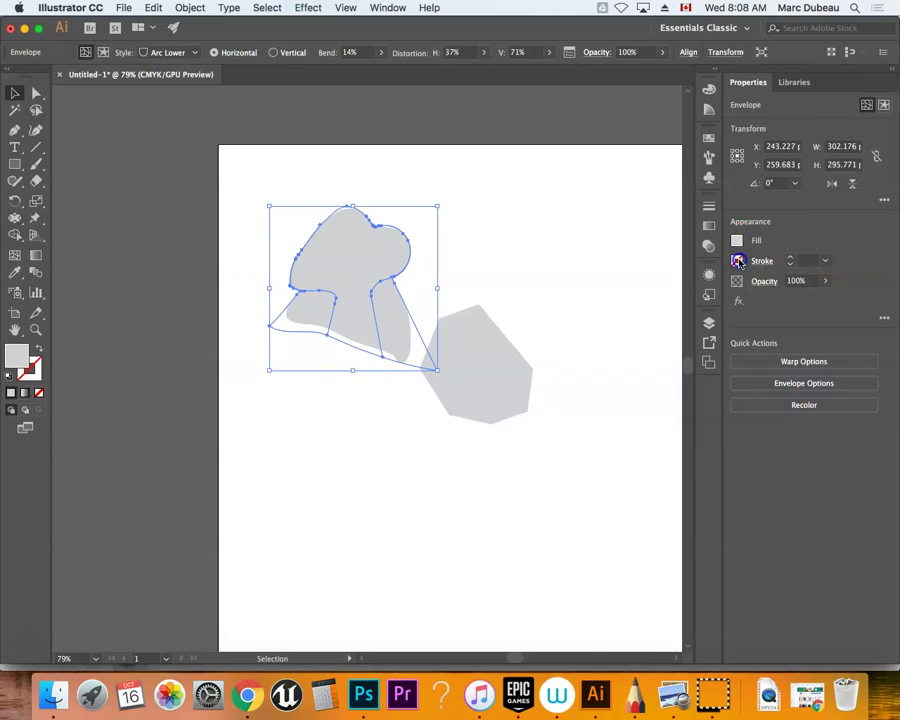
# Step: Recolour the heptagon with the CMYK Red swatch so it appears magenta
pyautogui.click(738, 261)
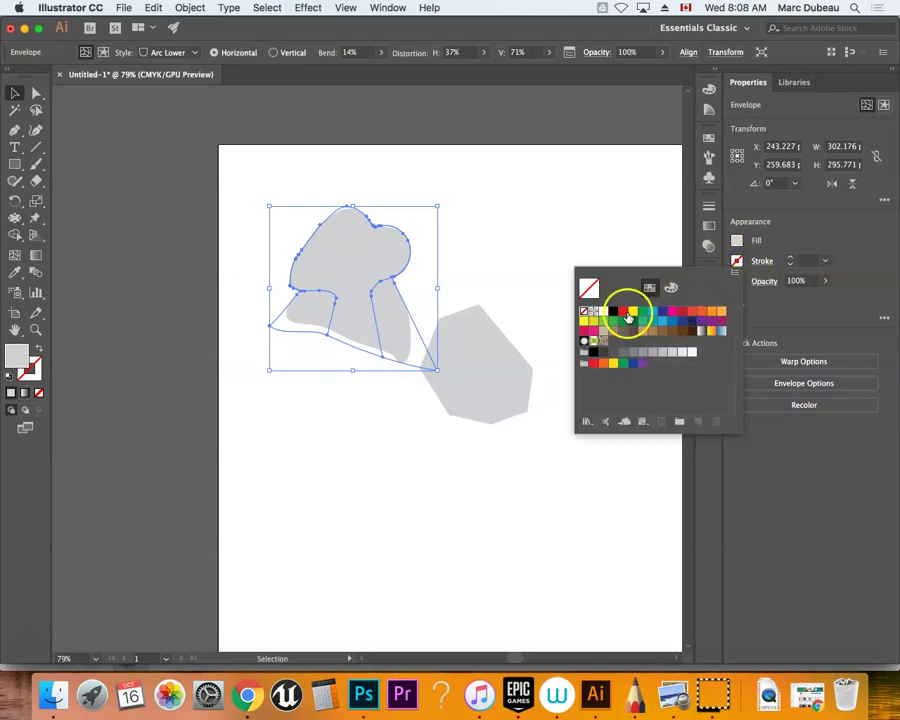
pyautogui.click(634, 312)
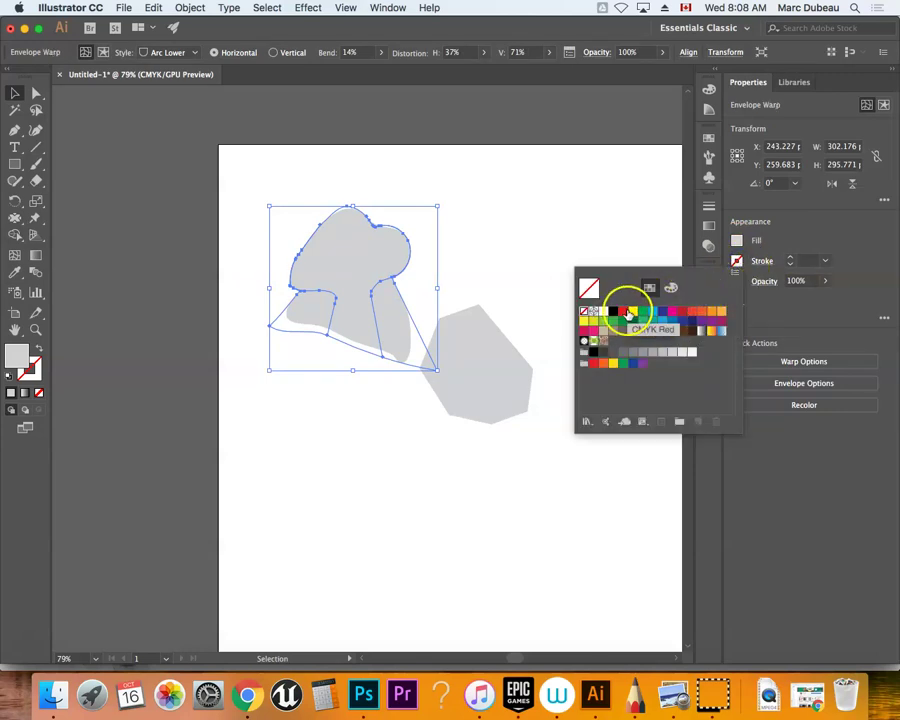
pyautogui.click(626, 312)
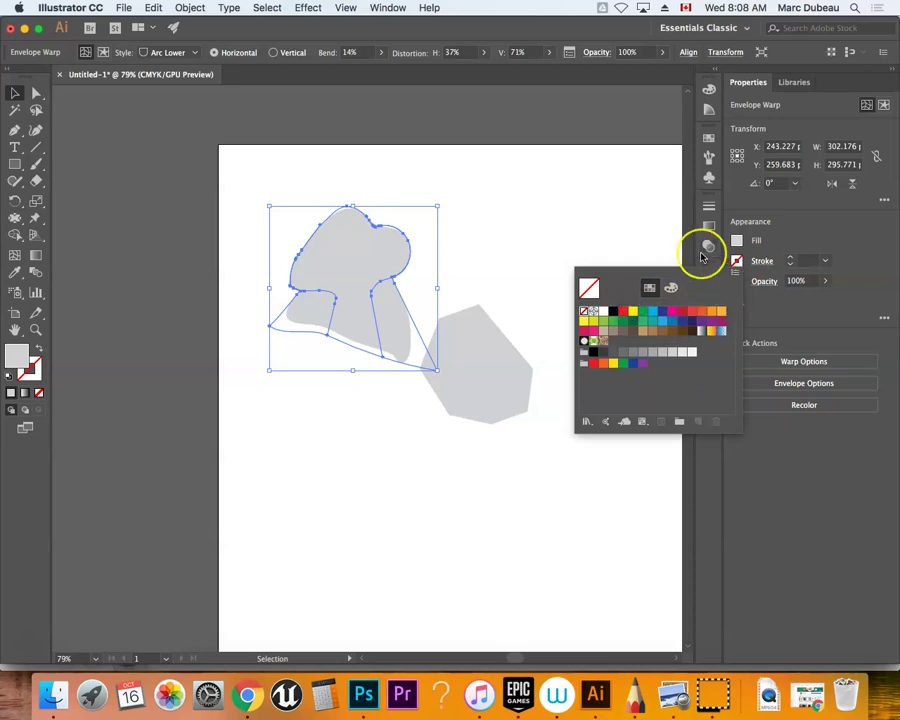
pyautogui.click(748, 205)
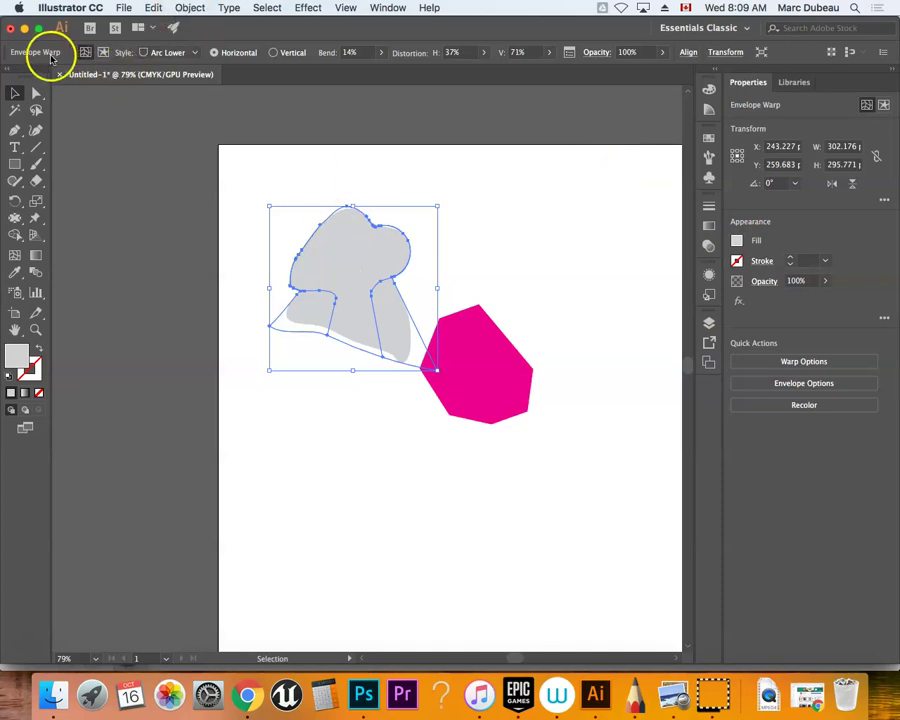
pyautogui.click(181, 12)
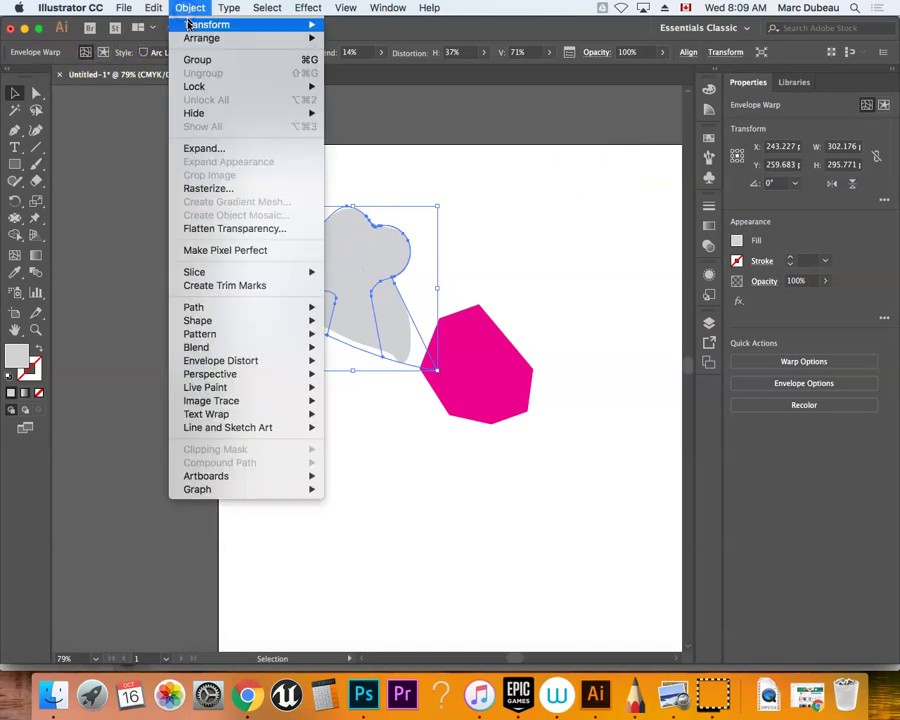
pyautogui.moveTo(249, 367)
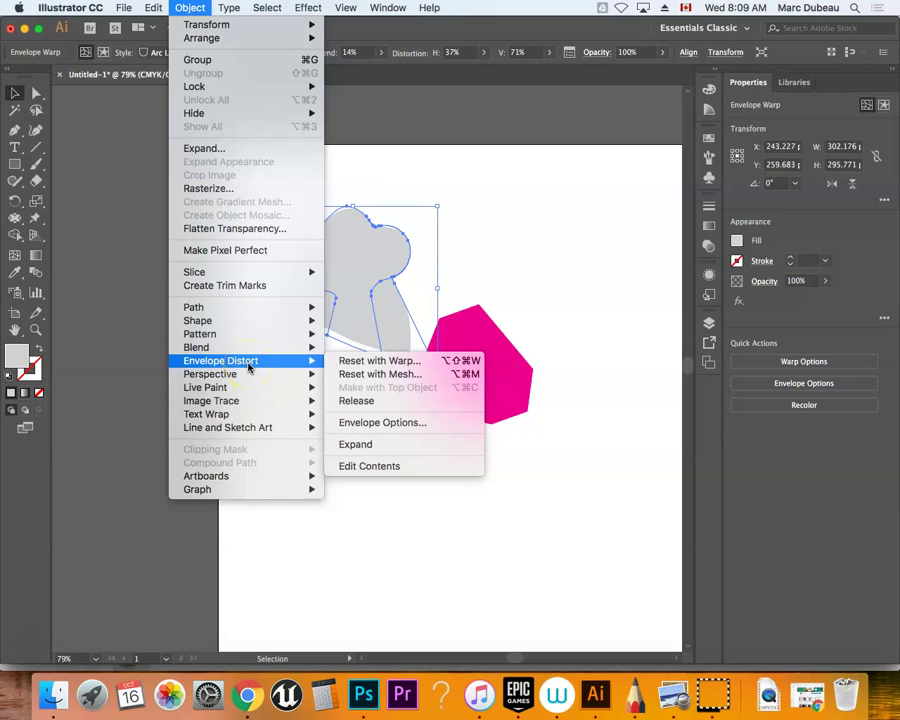
# Step: Expand the envelope into a plain group and fill it blue
pyautogui.click(355, 444)
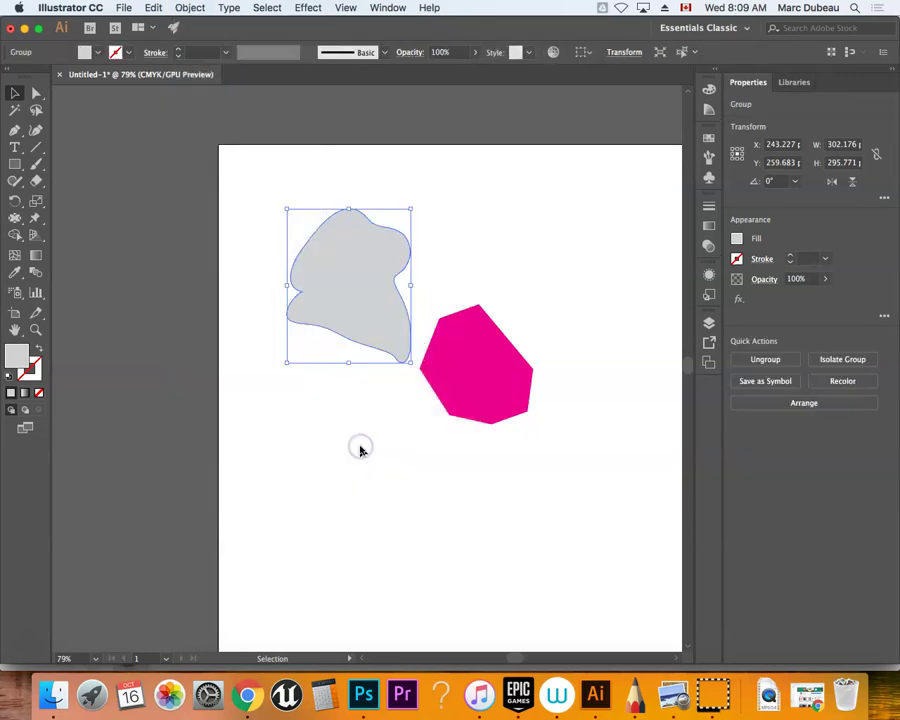
pyautogui.click(86, 52)
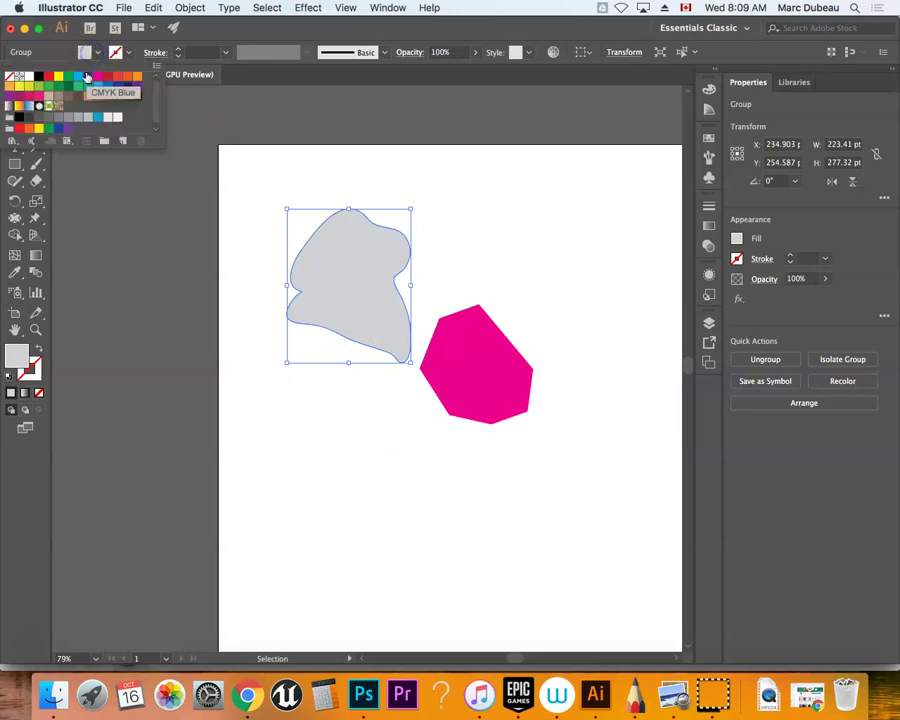
pyautogui.click(88, 79)
pyautogui.click(115, 52)
# Step: Give the blue shape a 6 pt magenta stroke, then deselect it
pyautogui.click(129, 54)
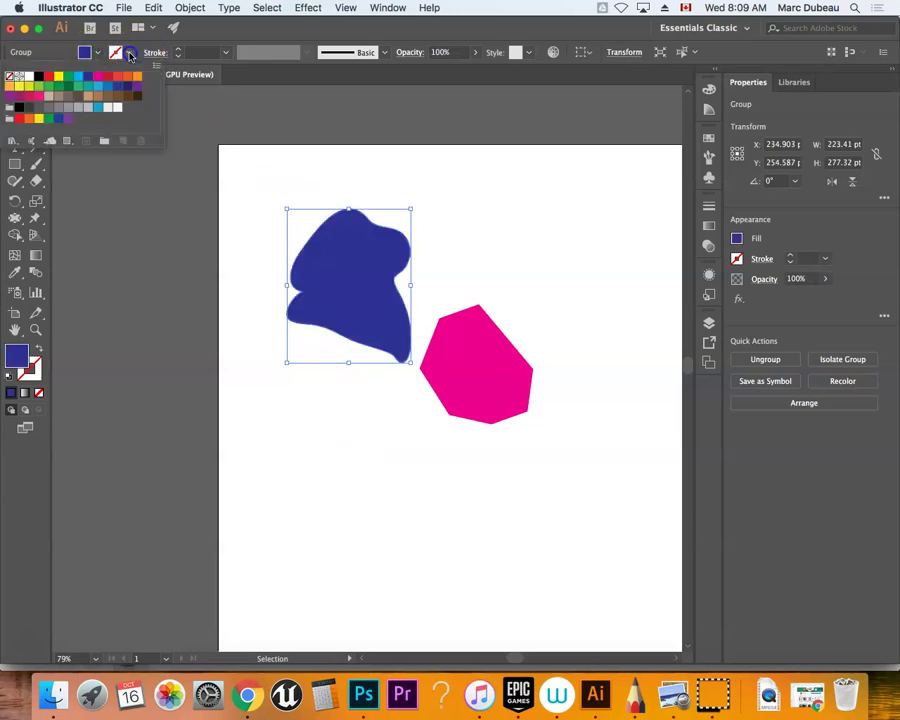
pyautogui.click(108, 77)
pyautogui.click(228, 60)
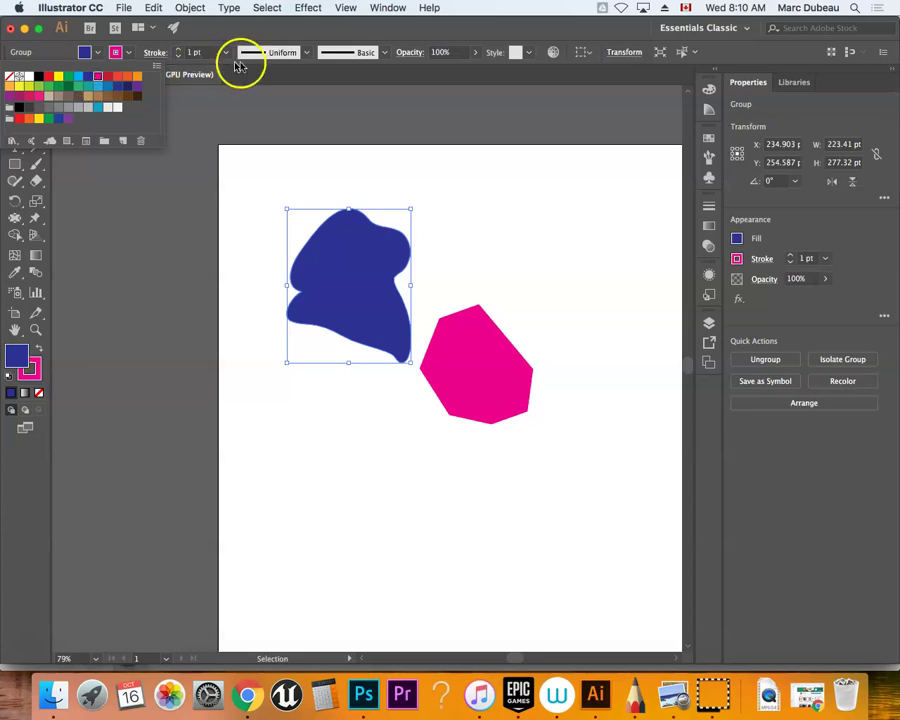
pyautogui.click(226, 52)
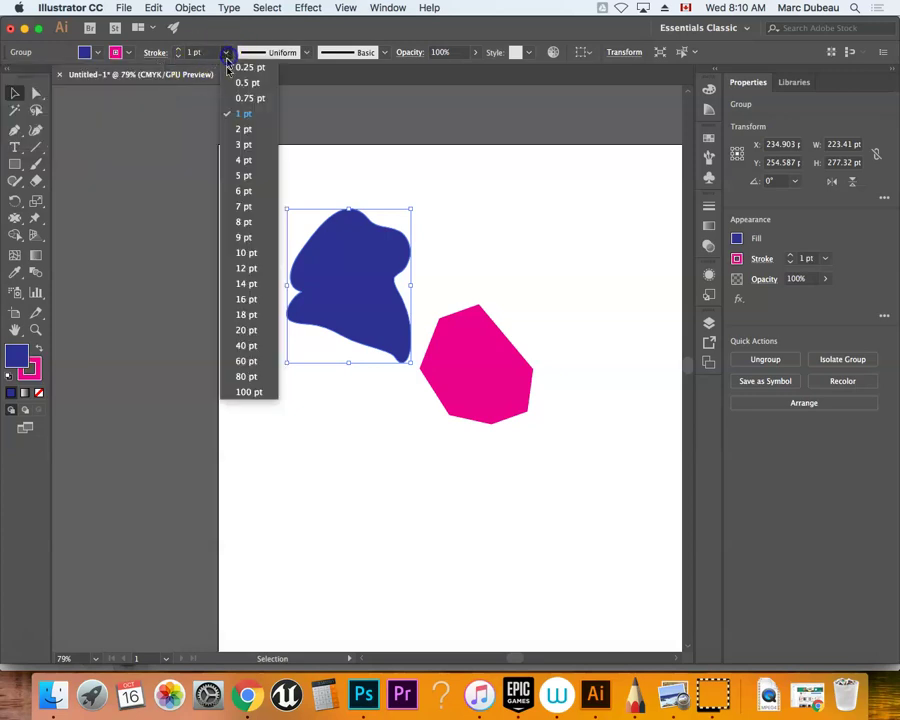
pyautogui.click(240, 189)
pyautogui.click(520, 213)
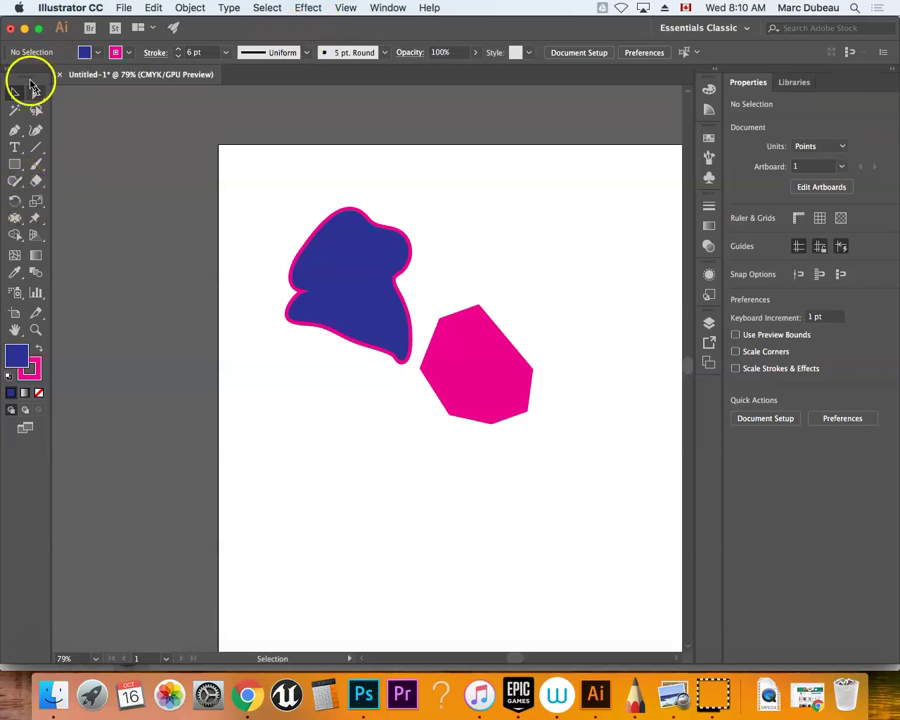
# Step: Open the workspace menu and close it without changing anything
pyautogui.click(397, 7)
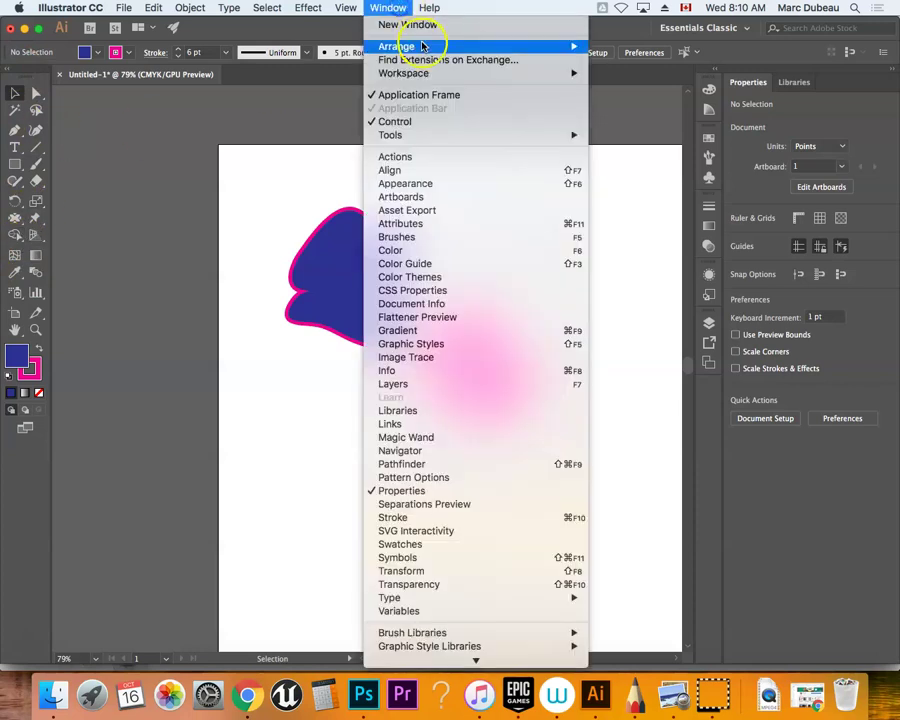
pyautogui.moveTo(440, 75)
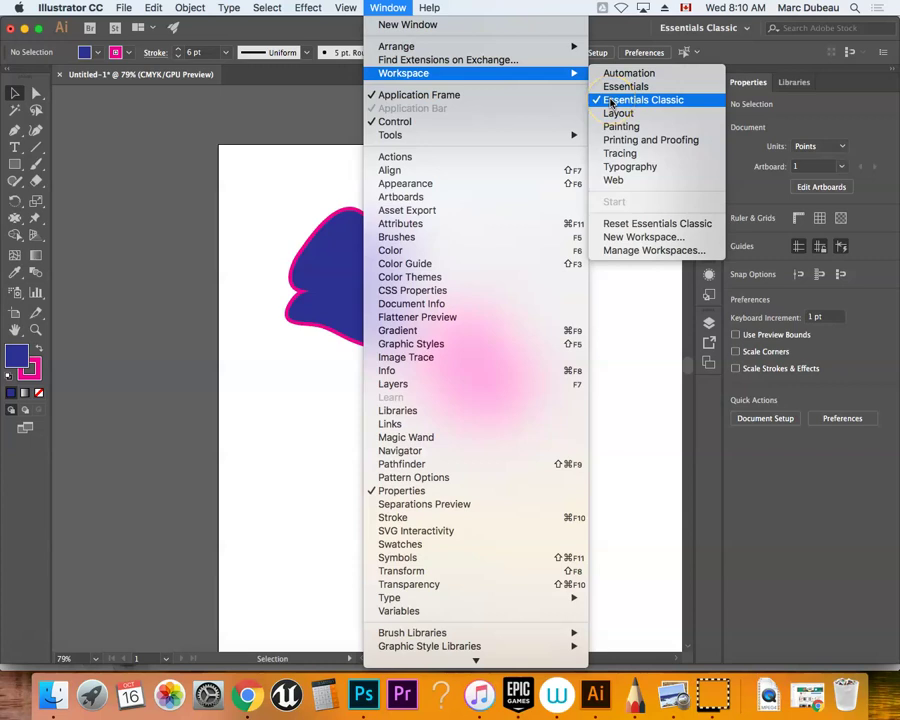
pyautogui.click(140, 146)
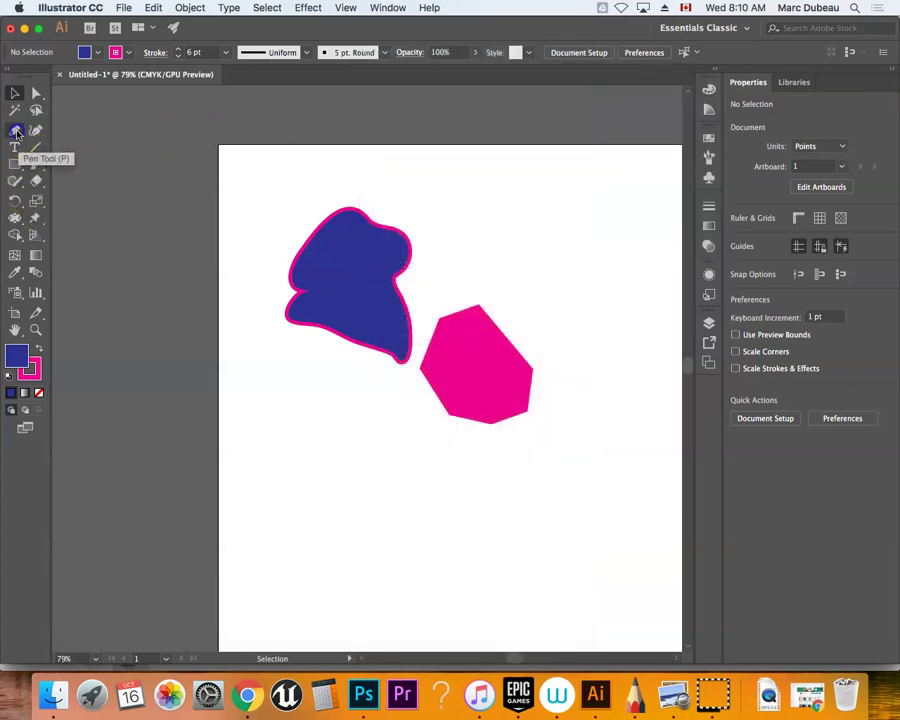
# Step: Pen-draw a closed zigzag hook shape below the blue blob and reshape its inner edge
pyautogui.click(16, 133)
pyautogui.moveTo(282, 418); pyautogui.dragTo(283, 446)
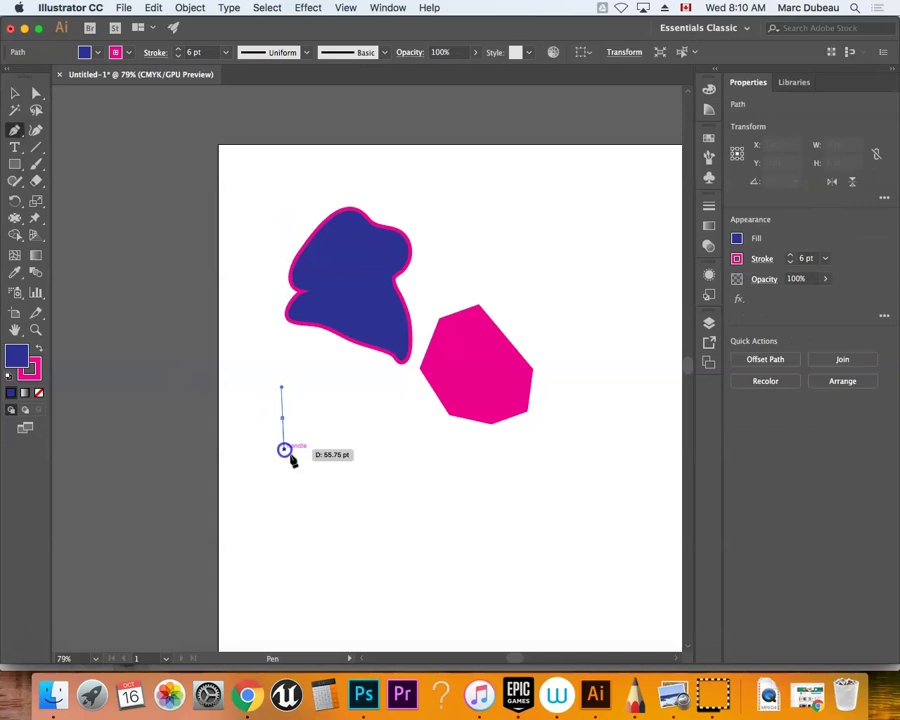
pyautogui.click(394, 490)
pyautogui.click(389, 518)
pyautogui.click(334, 533)
pyautogui.click(384, 560)
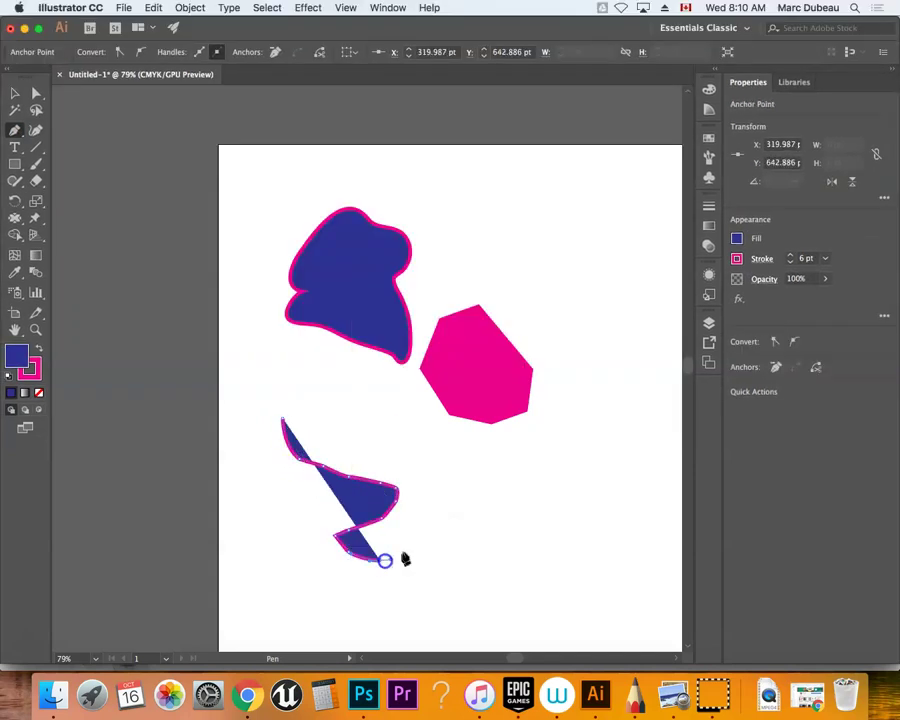
pyautogui.moveTo(405, 559); pyautogui.dragTo(416, 526)
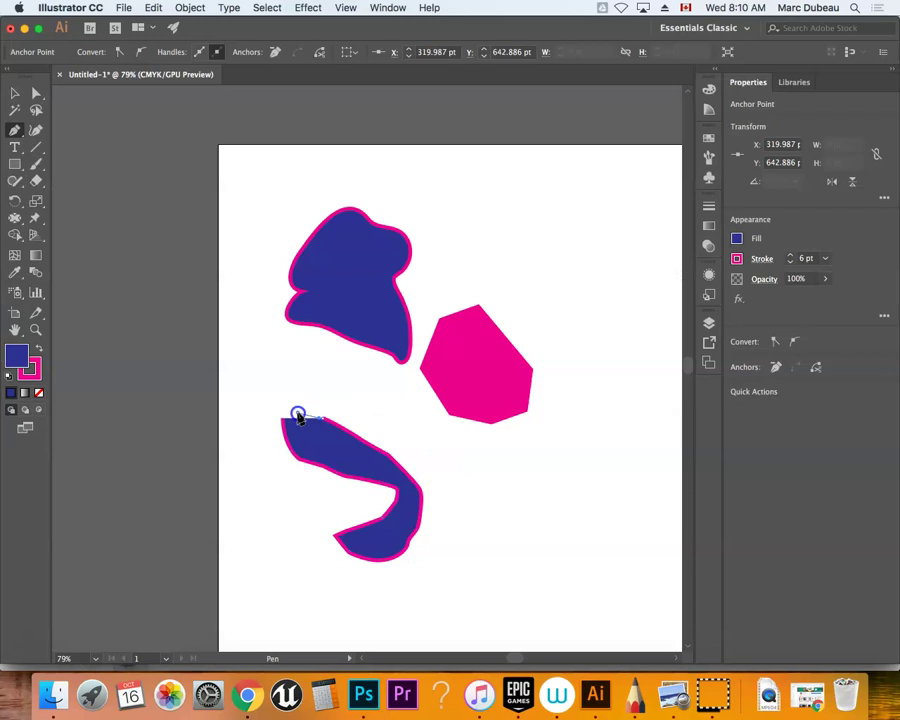
pyautogui.click(295, 415)
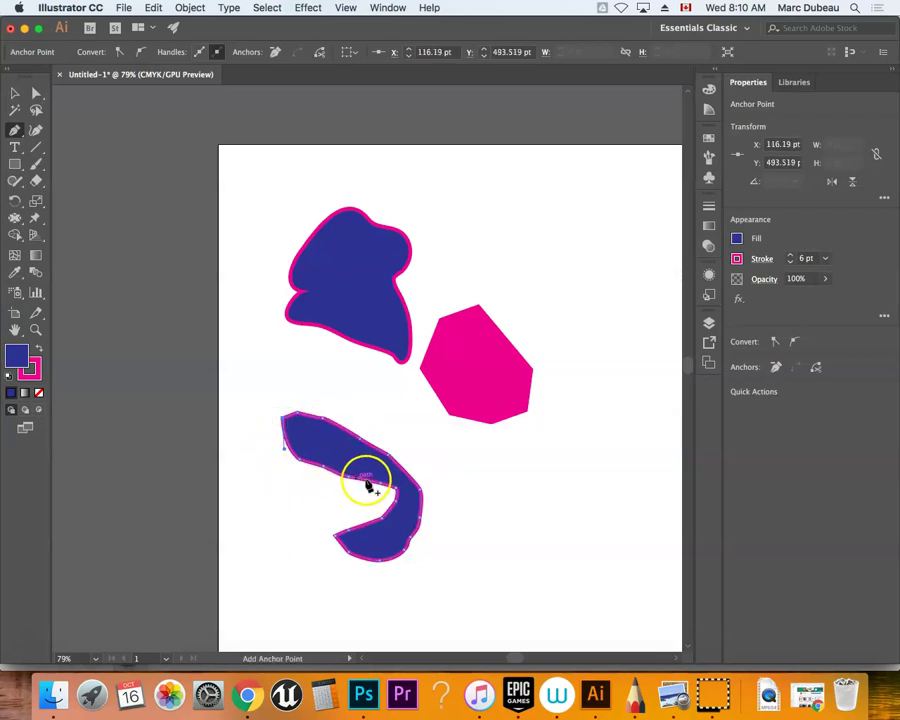
pyautogui.moveTo(396, 488); pyautogui.dragTo(350, 526)
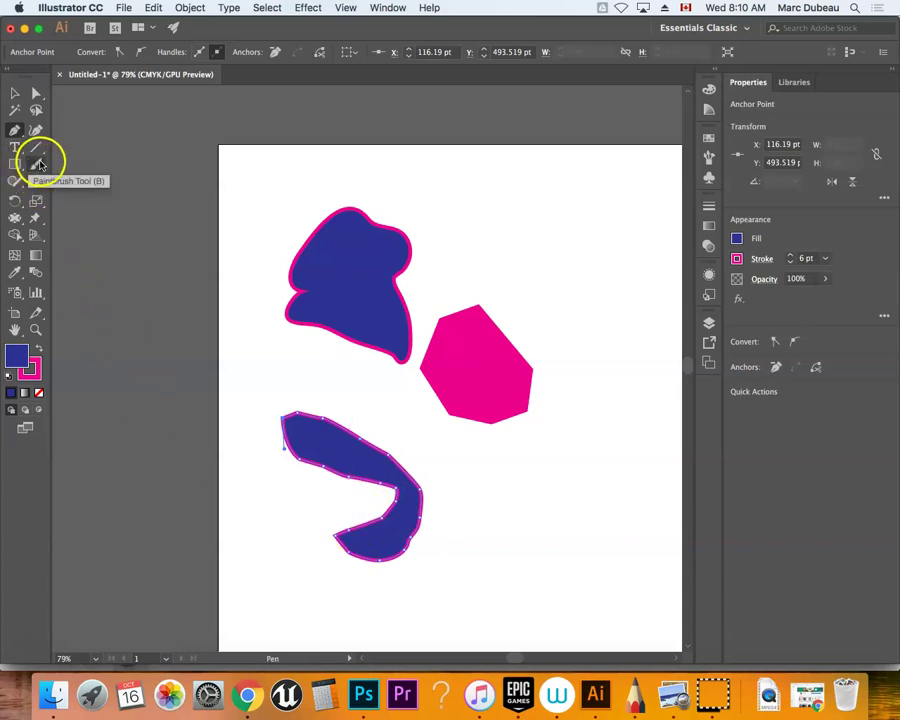
# Step: Pick the Smooth tool and select the lower blue hook shape
pyautogui.click(33, 150)
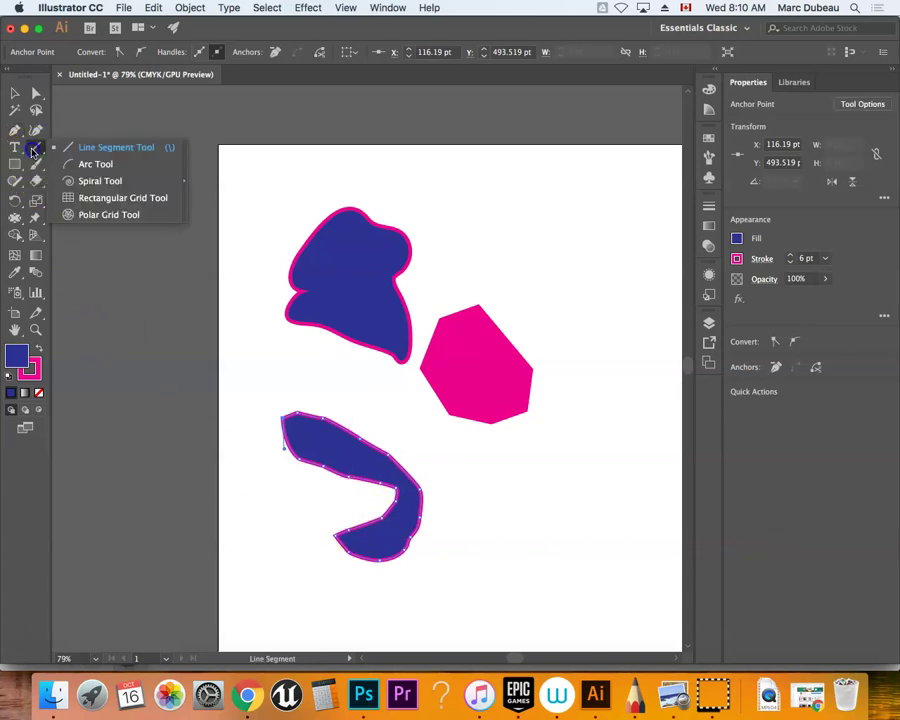
pyautogui.click(14, 180)
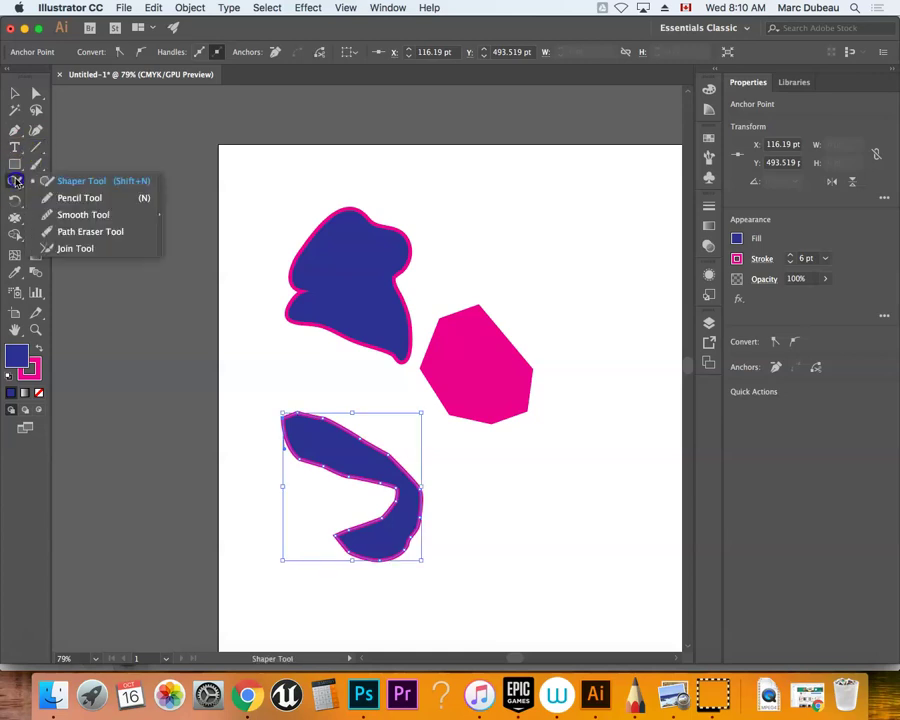
pyautogui.click(88, 215)
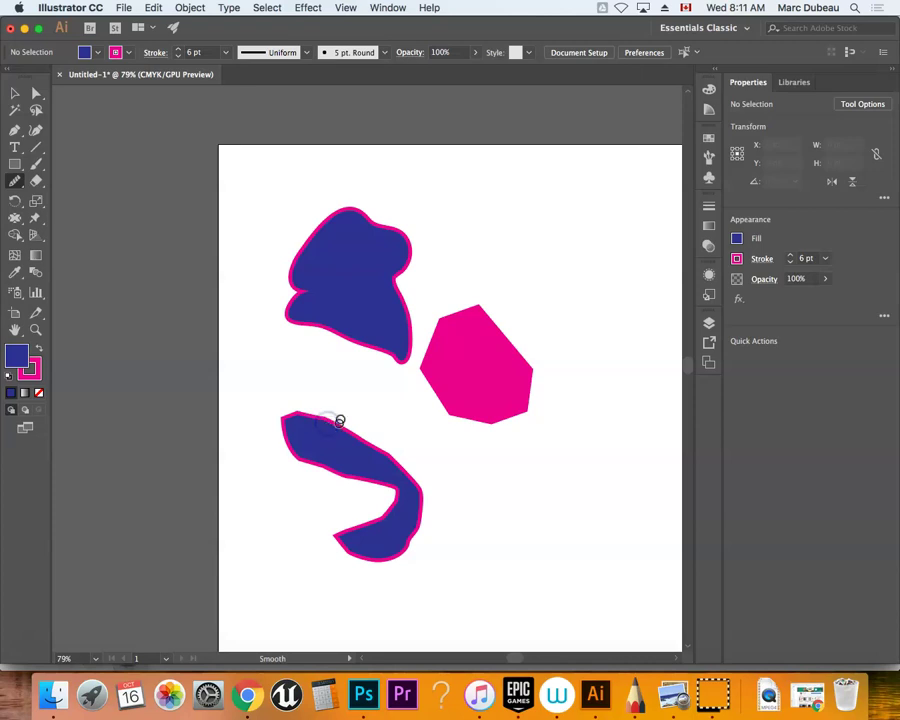
pyautogui.press('a')
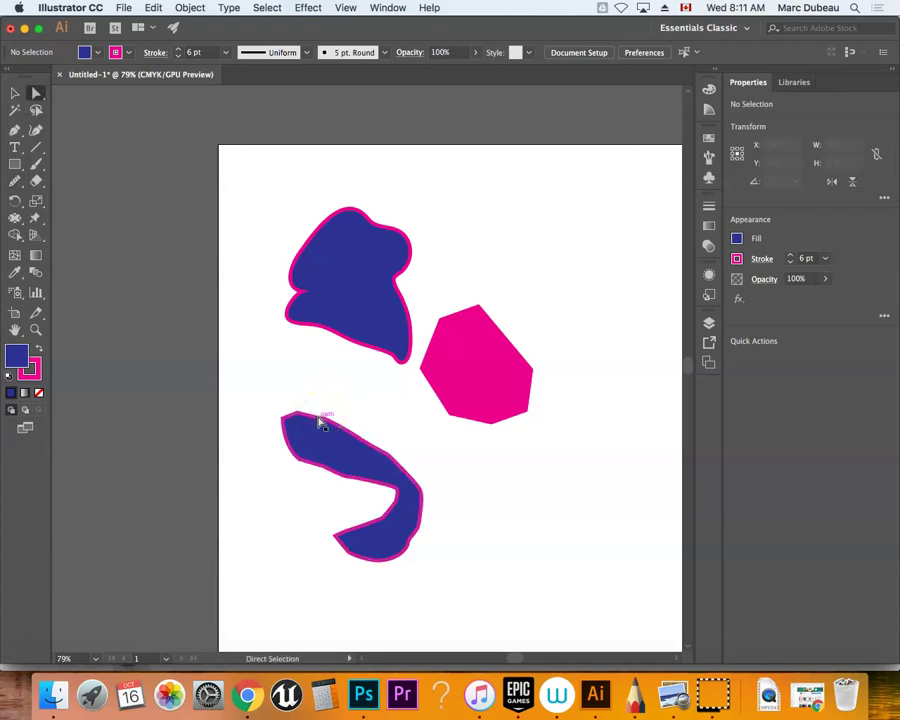
pyautogui.press('v')
pyautogui.click(320, 423)
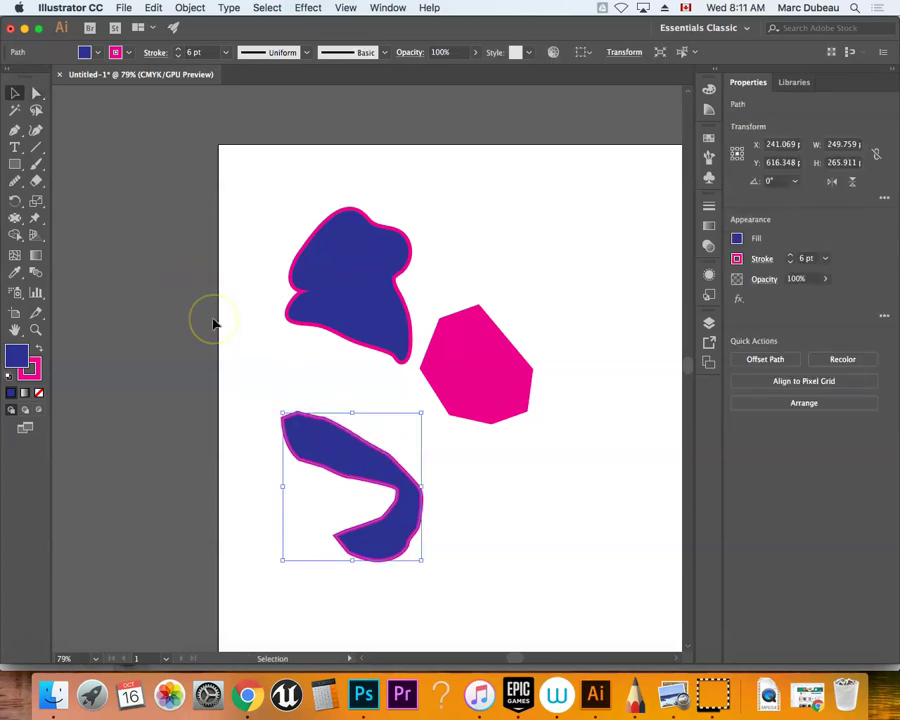
# Step: Smooth the hook's upper edge and inner curve with the Smooth tool
pyautogui.click(17, 184)
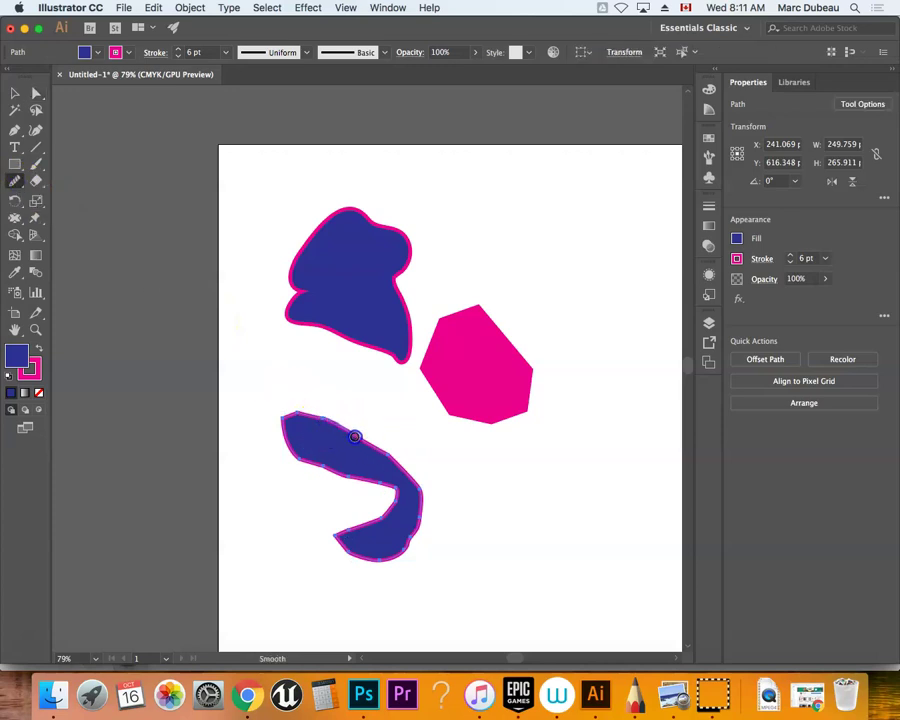
pyautogui.moveTo(378, 452)
pyautogui.mouseDown()
pyautogui.moveTo(347, 473)
pyautogui.moveTo(314, 474)
pyautogui.moveTo(317, 461)
pyautogui.moveTo(392, 490)
pyautogui.moveTo(372, 556)
pyautogui.moveTo(404, 553)
pyautogui.mouseUp()
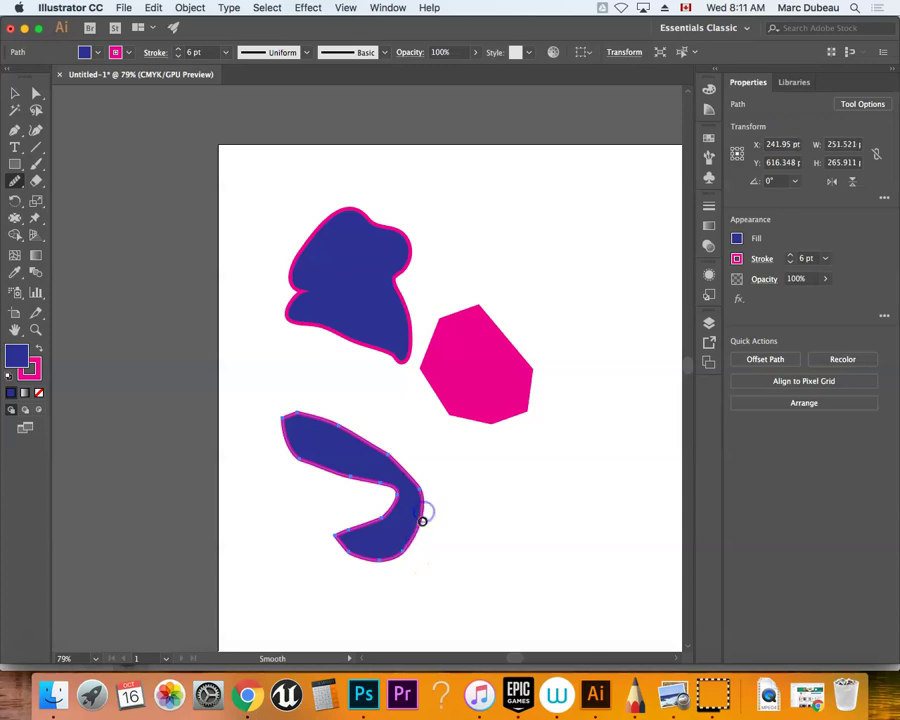
pyautogui.moveTo(422, 520)
pyautogui.mouseDown()
pyautogui.moveTo(404, 496)
pyautogui.moveTo(396, 500)
pyautogui.mouseUp()
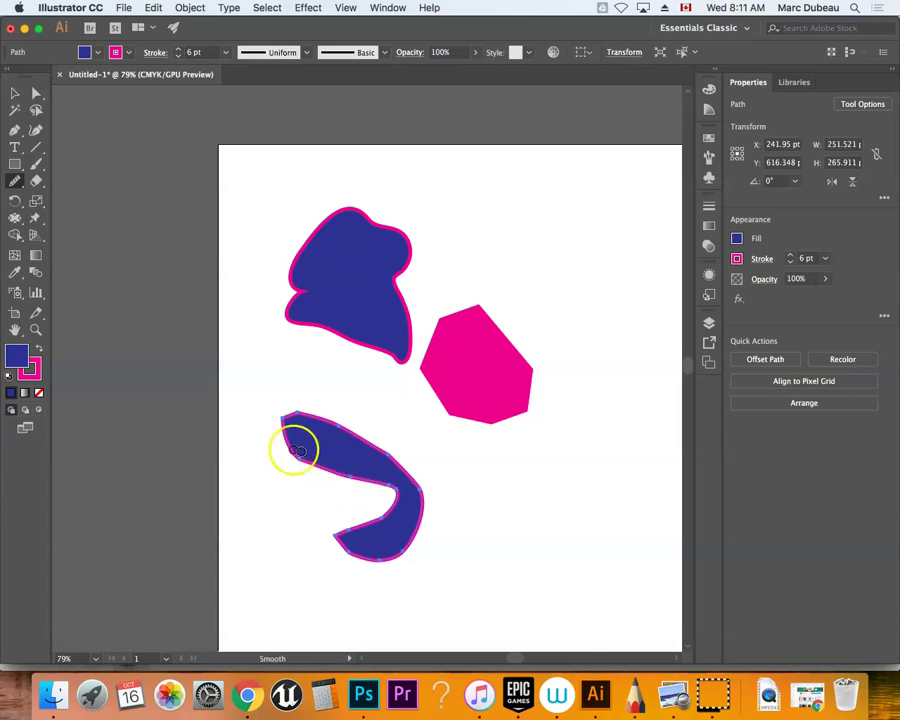
pyautogui.click(16, 188)
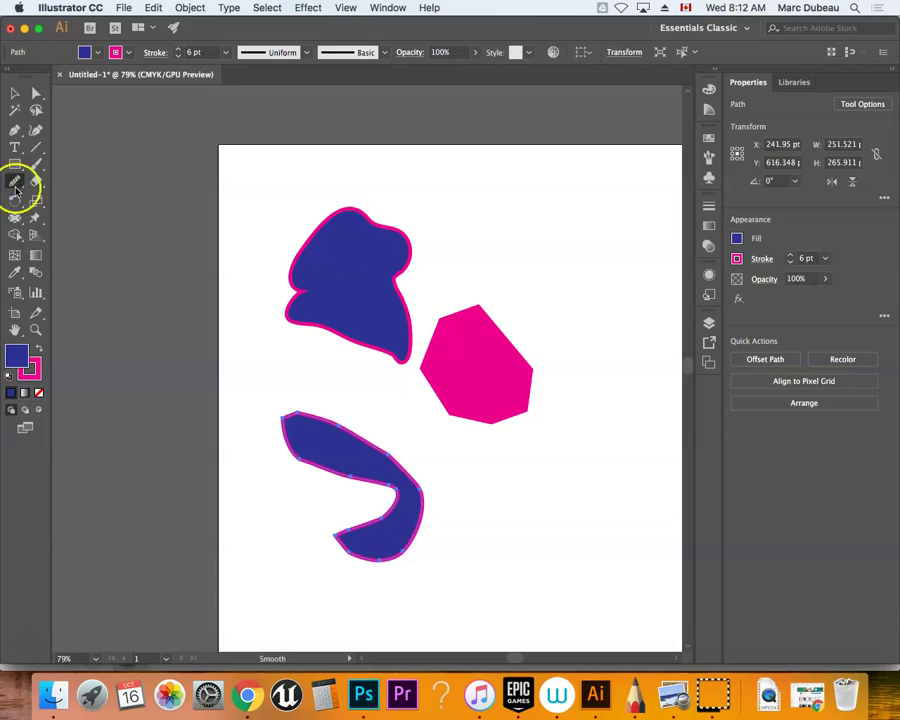
pyautogui.click(188, 8)
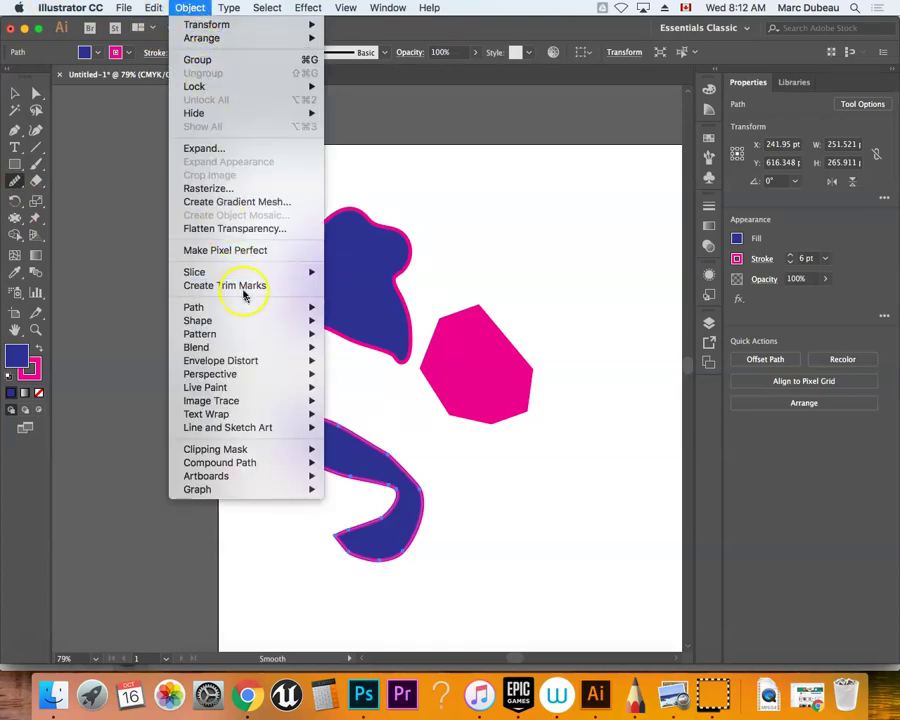
# Step: Simplify the hook's path with Object > Path > Simplify and smooth its inner curve
pyautogui.moveTo(253, 308)
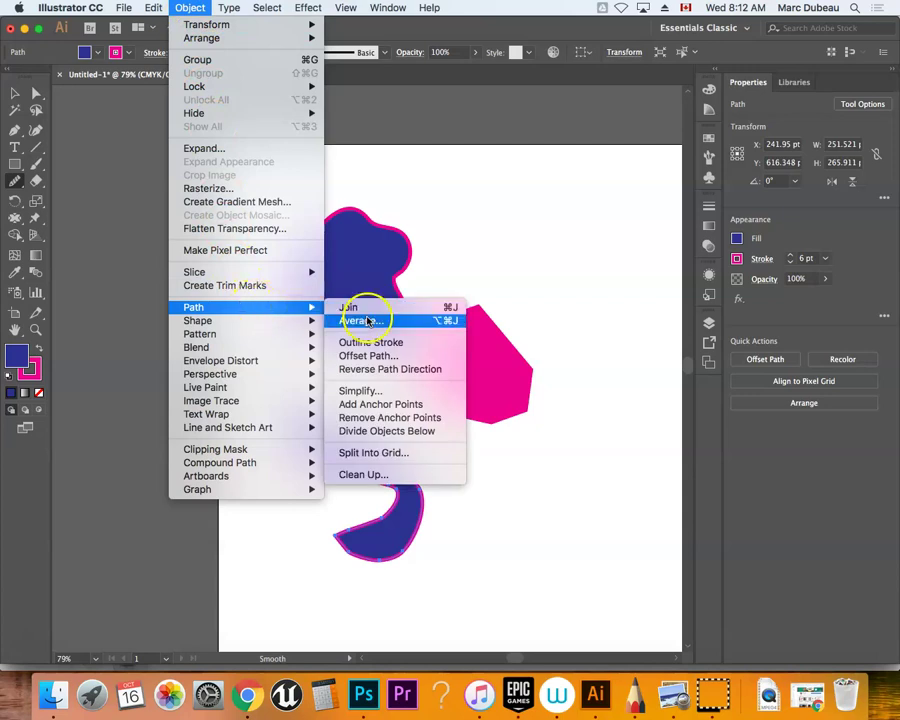
pyautogui.click(377, 393)
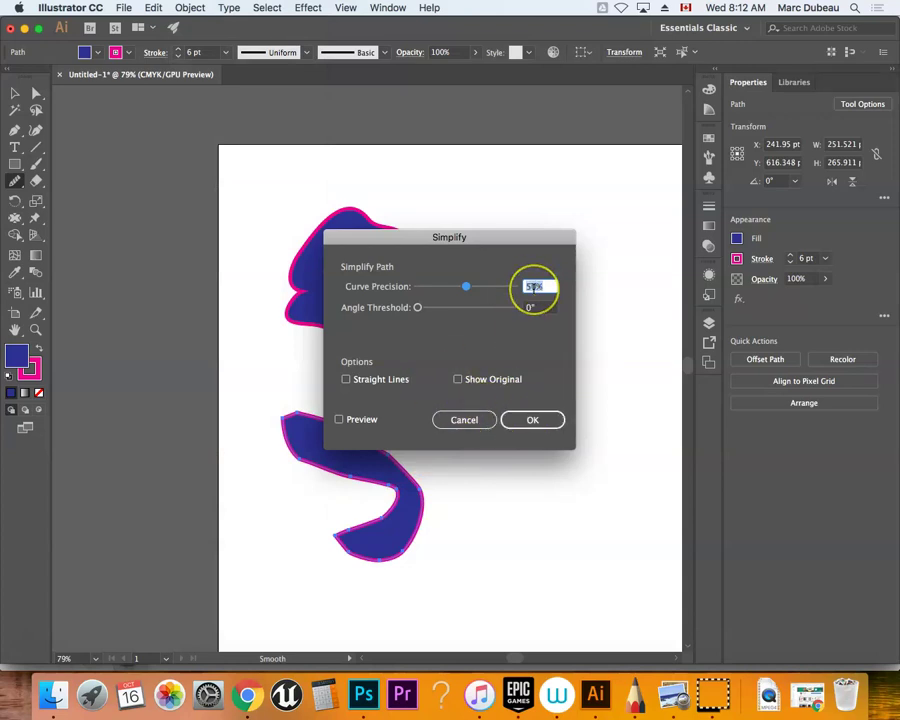
pyautogui.click(530, 419)
pyautogui.moveTo(335, 422)
pyautogui.mouseDown()
pyautogui.moveTo(348, 430)
pyautogui.moveTo(372, 492)
pyautogui.moveTo(340, 532)
pyautogui.moveTo(366, 537)
pyautogui.mouseUp()
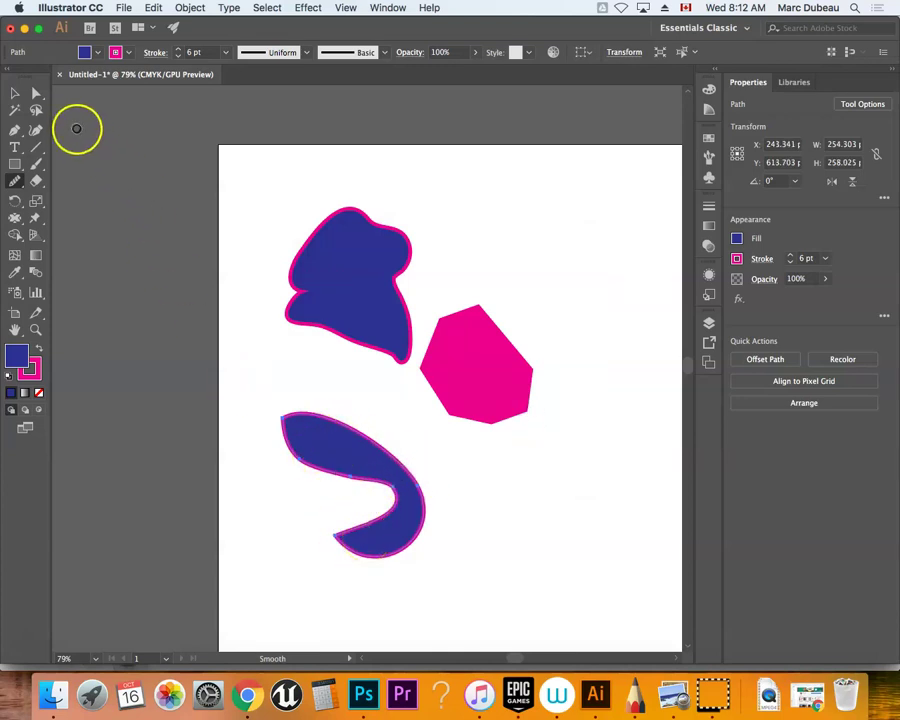
# Step: Nudge anchors on the left edge to round out the notch, then select the whole shape
pyautogui.press('v')
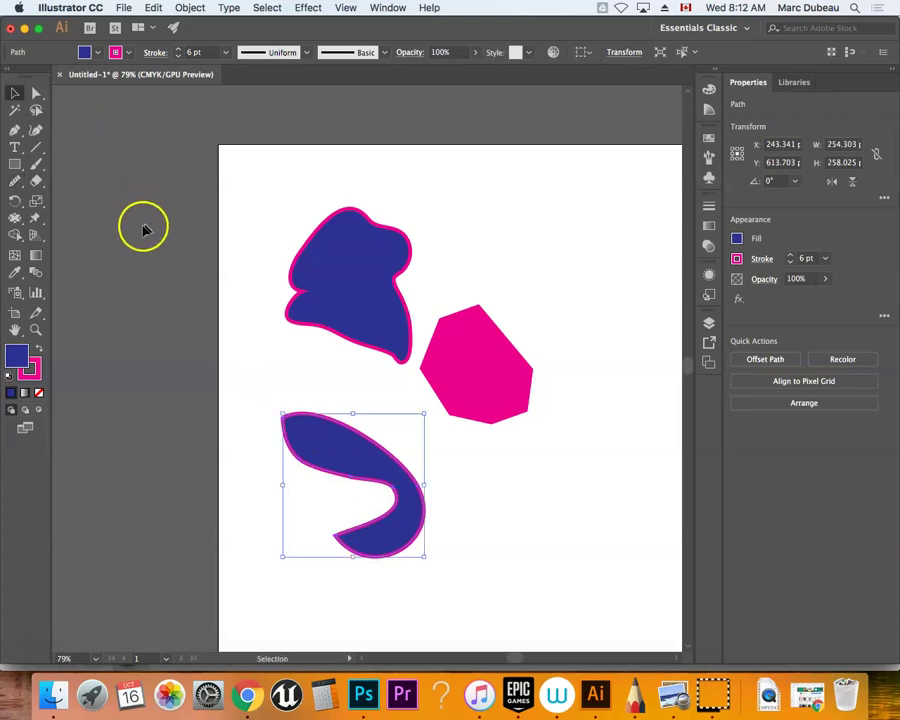
pyautogui.click(35, 93)
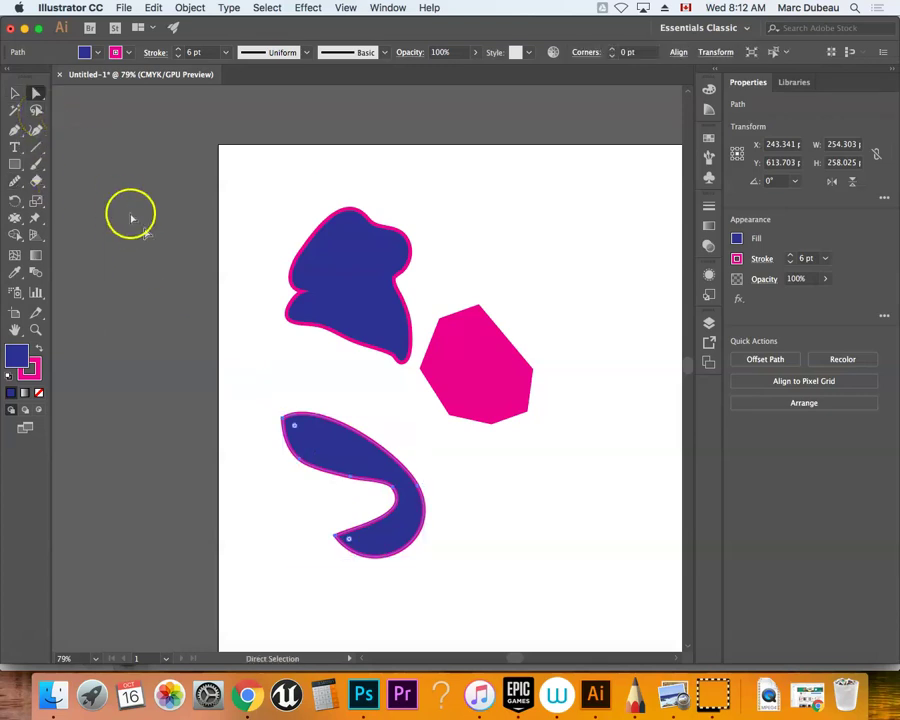
pyautogui.moveTo(298, 462); pyautogui.dragTo(295, 468)
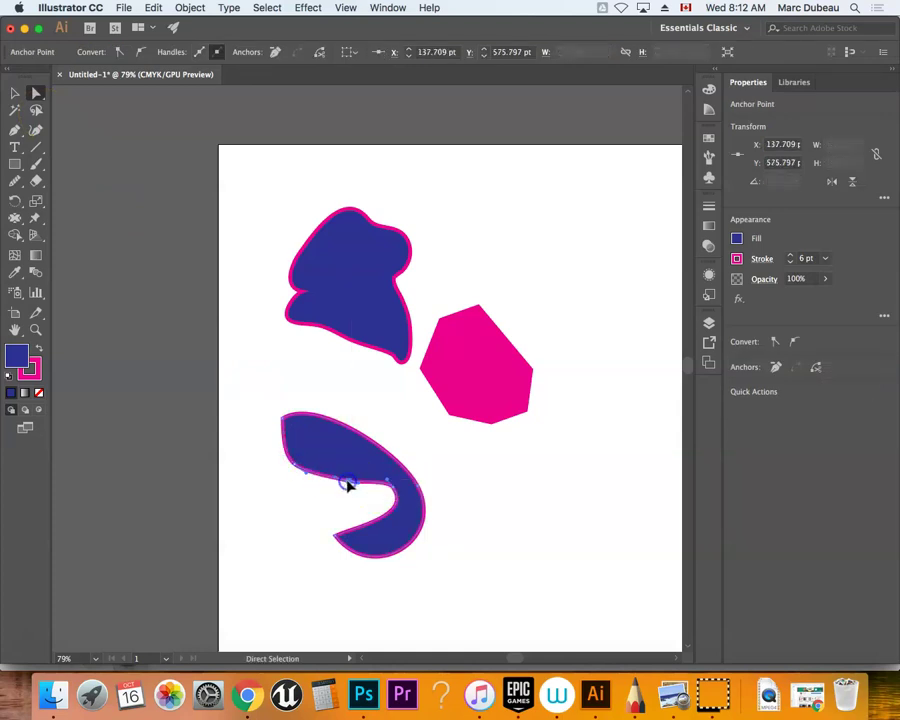
pyautogui.moveTo(349, 482); pyautogui.dragTo(352, 486)
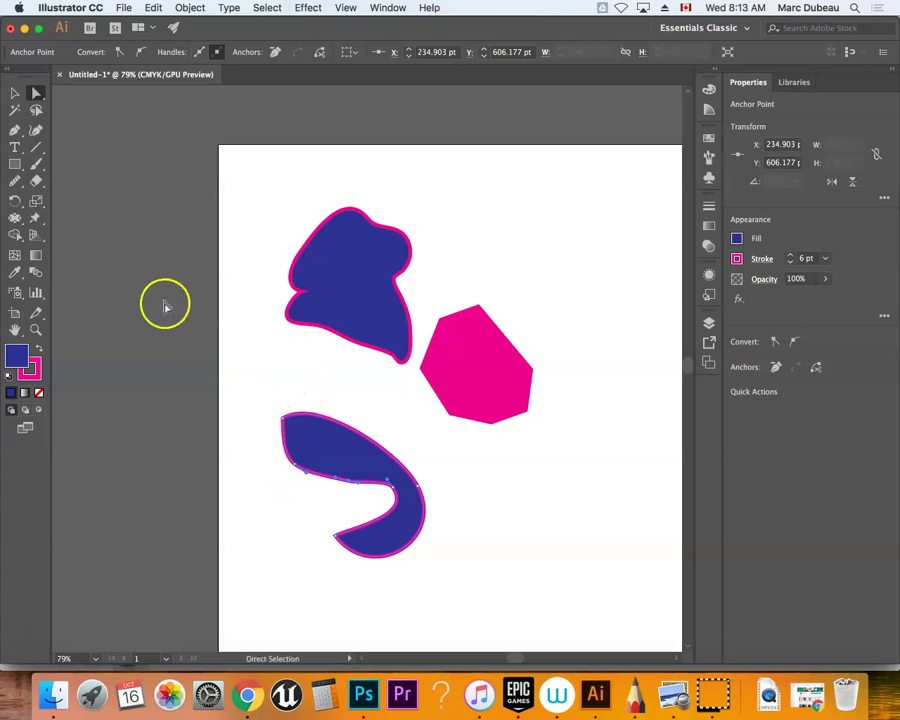
pyautogui.click(335, 424)
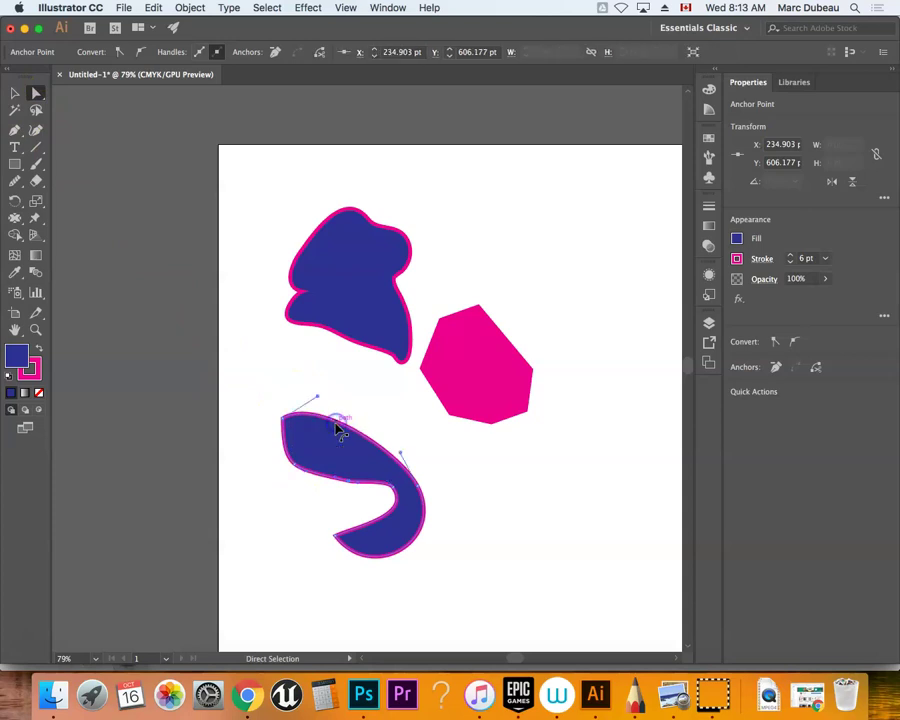
# Step: Isolate the lower shape for editing, then step back out to Layer 1 with all shapes normal
pyautogui.click(13, 92)
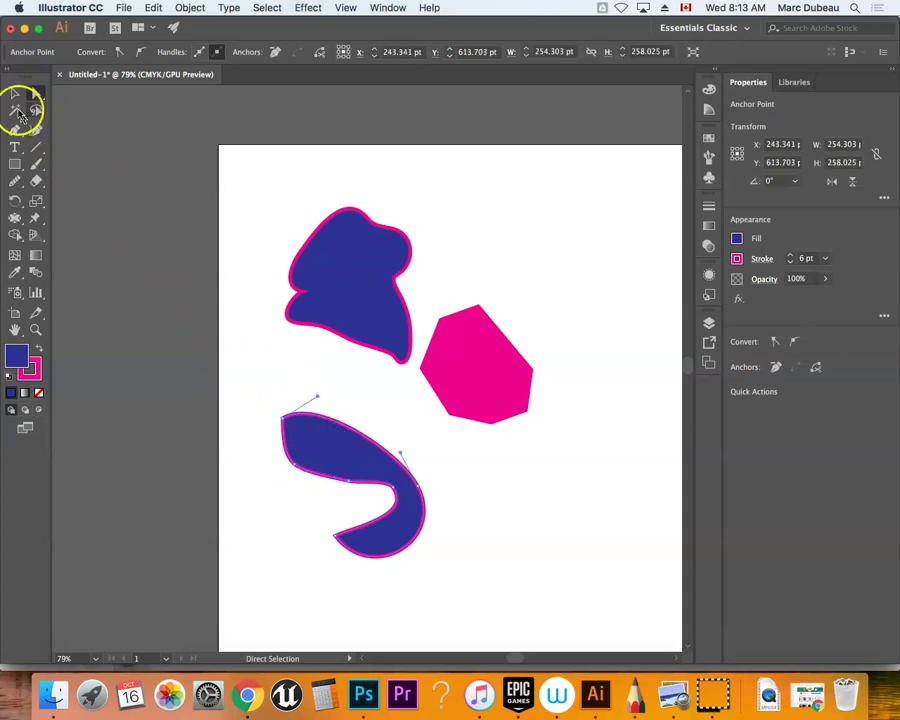
pyautogui.doubleClick(319, 414)
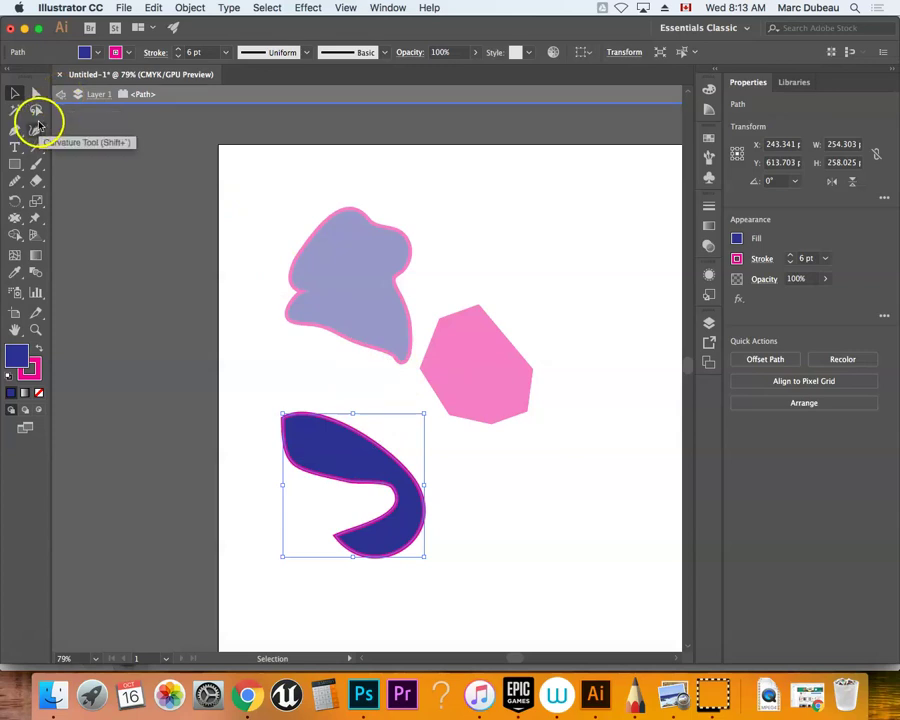
pyautogui.click(62, 100)
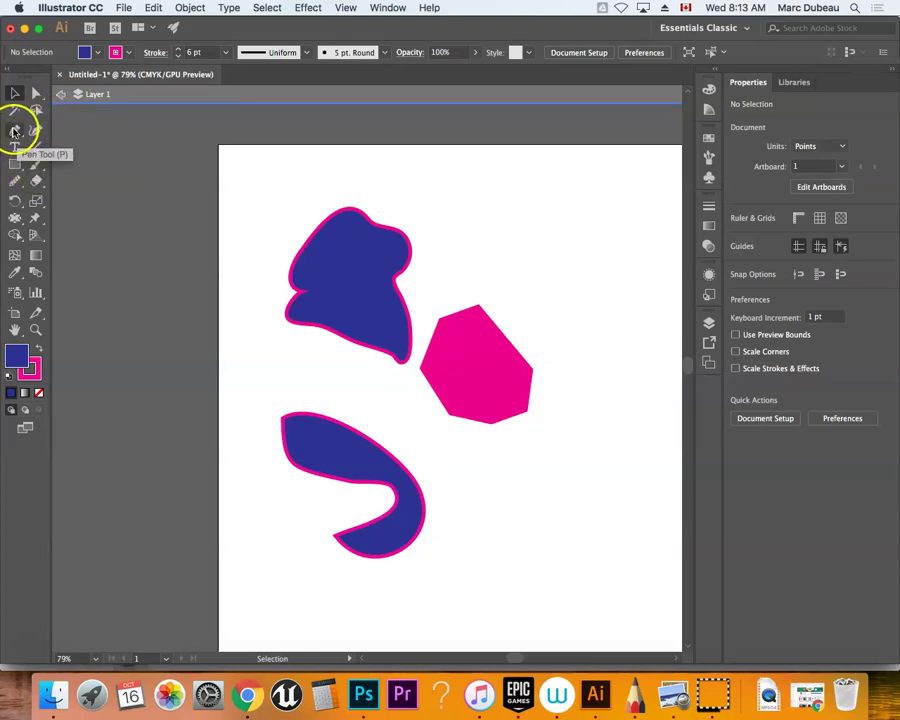
# Step: Draw a closed seven-sided heptagon path with the Pen tool at the artboard's upper right
pyautogui.click(15, 130)
pyautogui.click(450, 195)
pyautogui.click(460, 238)
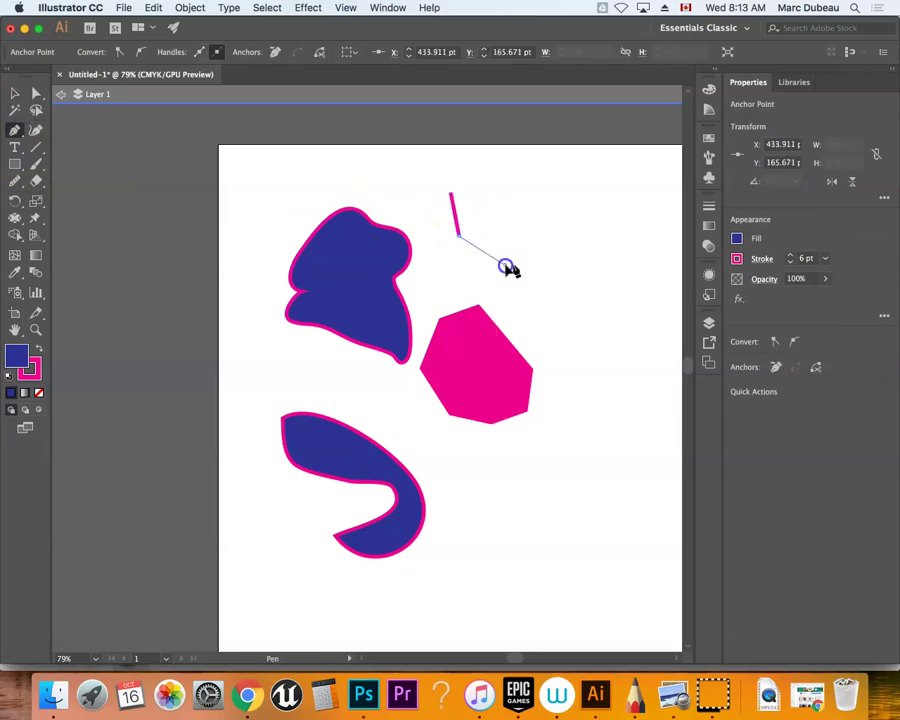
pyautogui.click(505, 264)
pyautogui.click(544, 250)
pyautogui.click(548, 220)
pyautogui.click(519, 178)
pyautogui.click(467, 174)
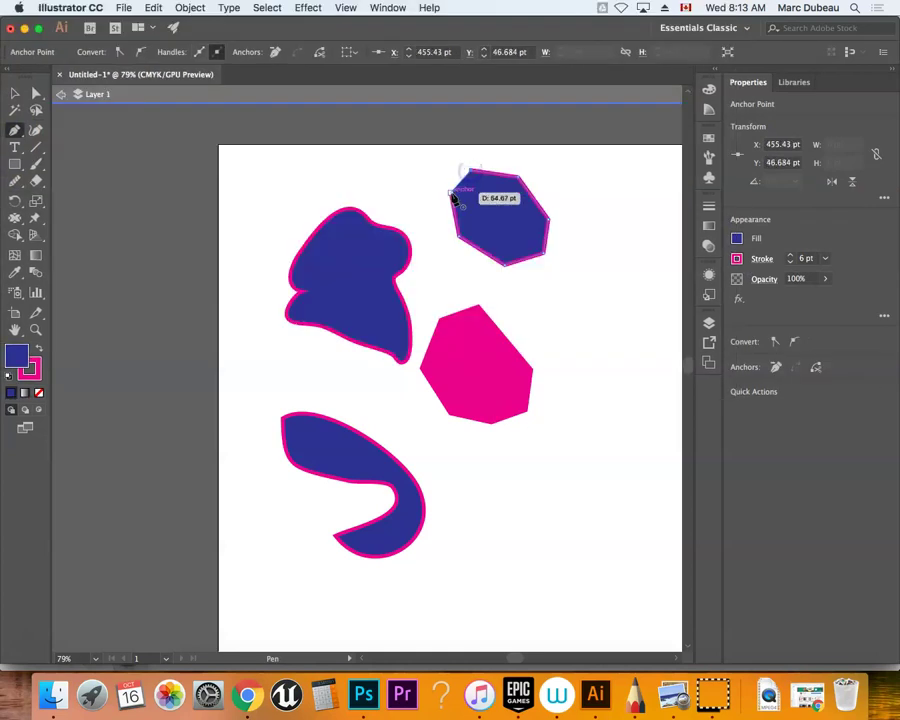
pyautogui.click(450, 194)
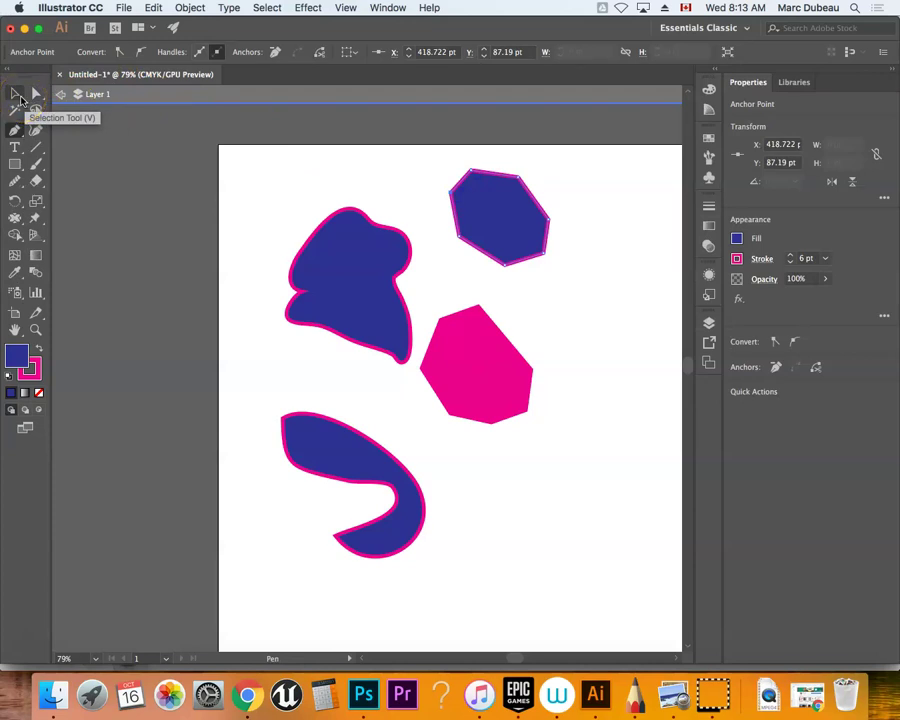
# Step: Set the heptagon to no fill, leaving only its 6 pt magenta outline
pyautogui.click(738, 240)
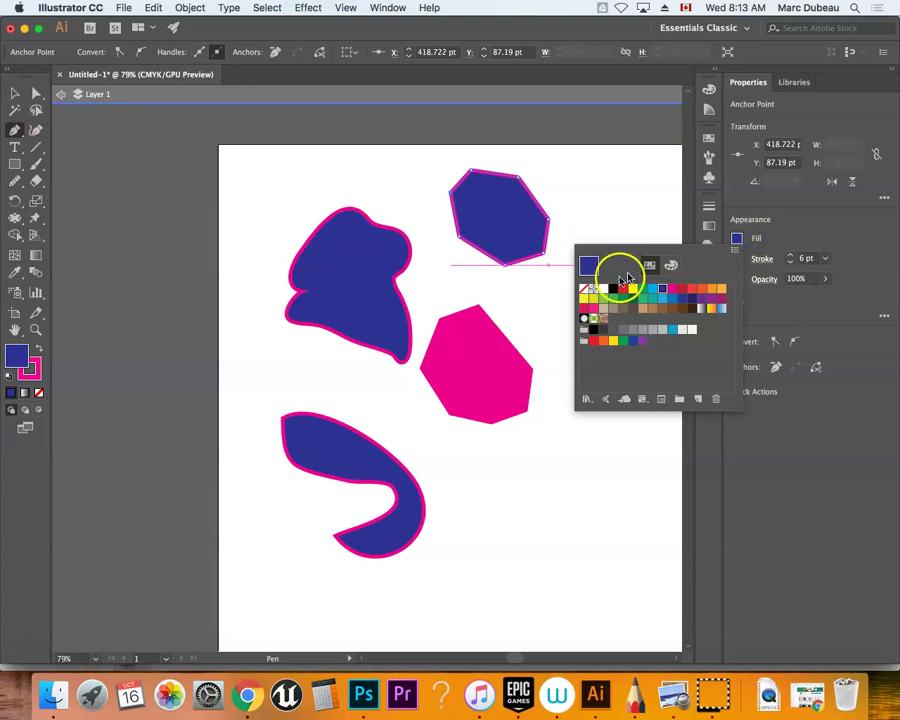
pyautogui.click(587, 291)
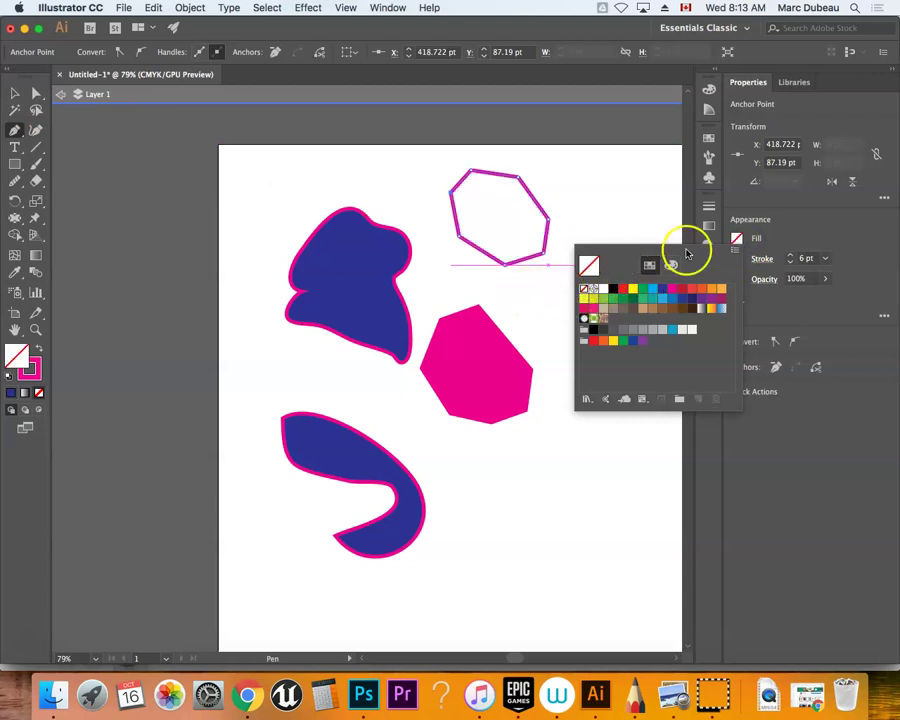
pyautogui.press('Escape')
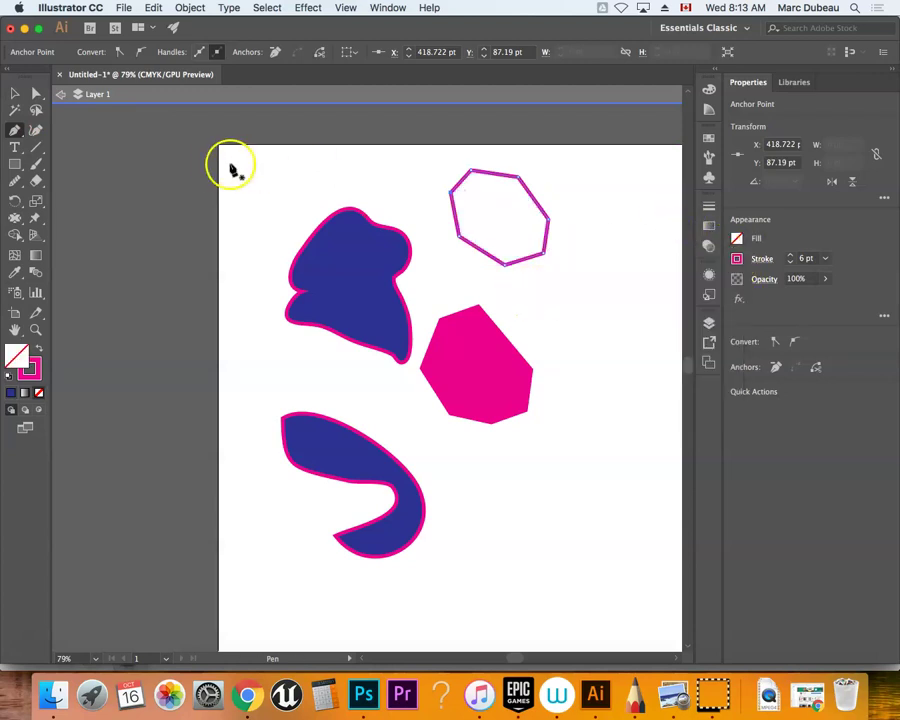
# Step: Delete the trial Paintbrush zigzag inside the heptagon, then switch to the Blob Brush tool
pyautogui.click(35, 162)
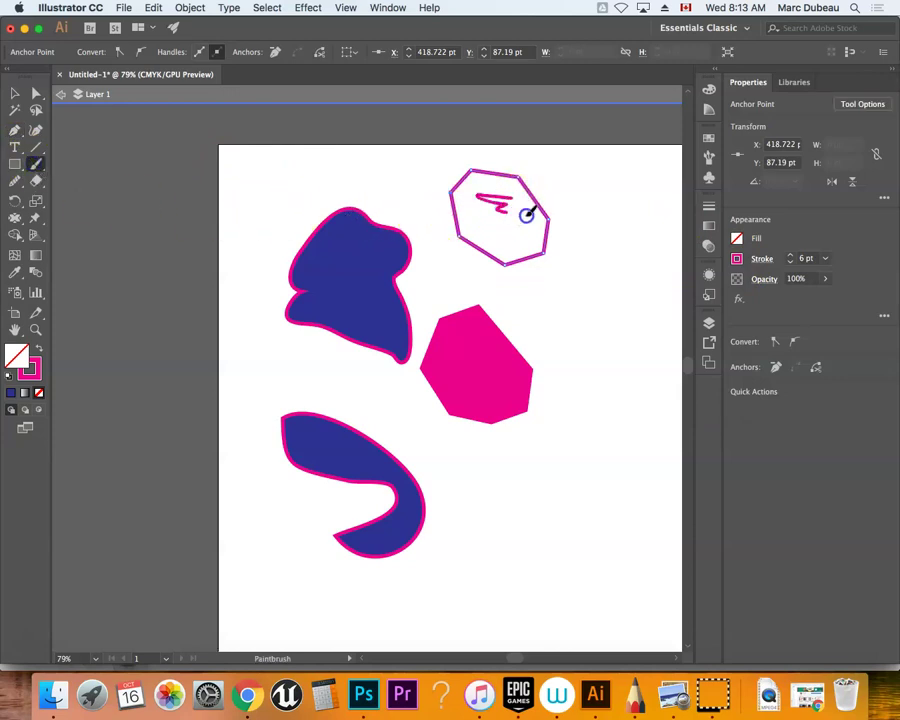
pyautogui.hotkey('ctrl', 'shift', 'a')
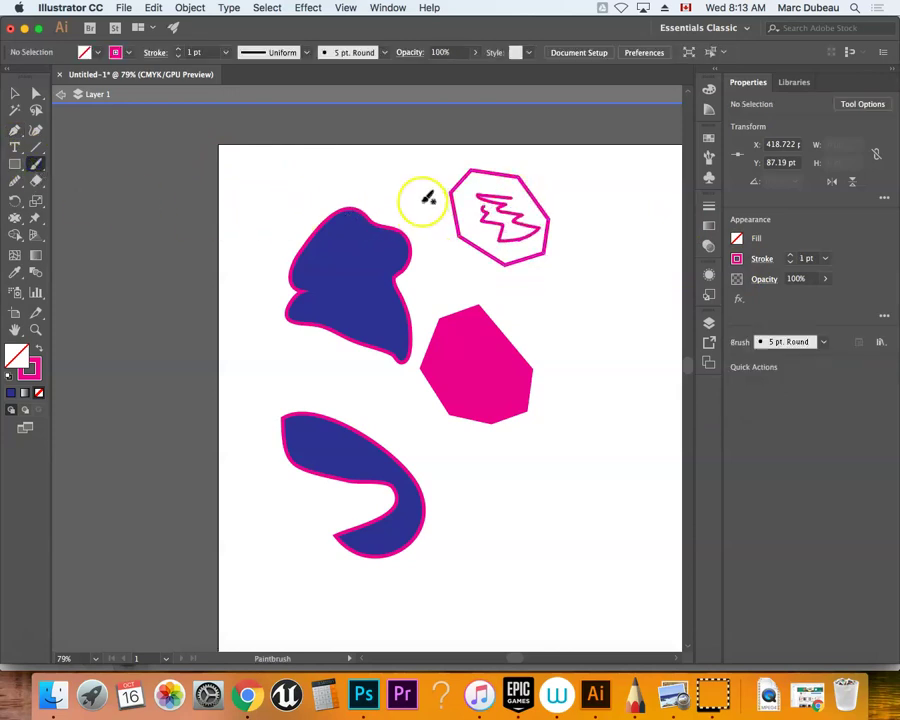
pyautogui.click(37, 92)
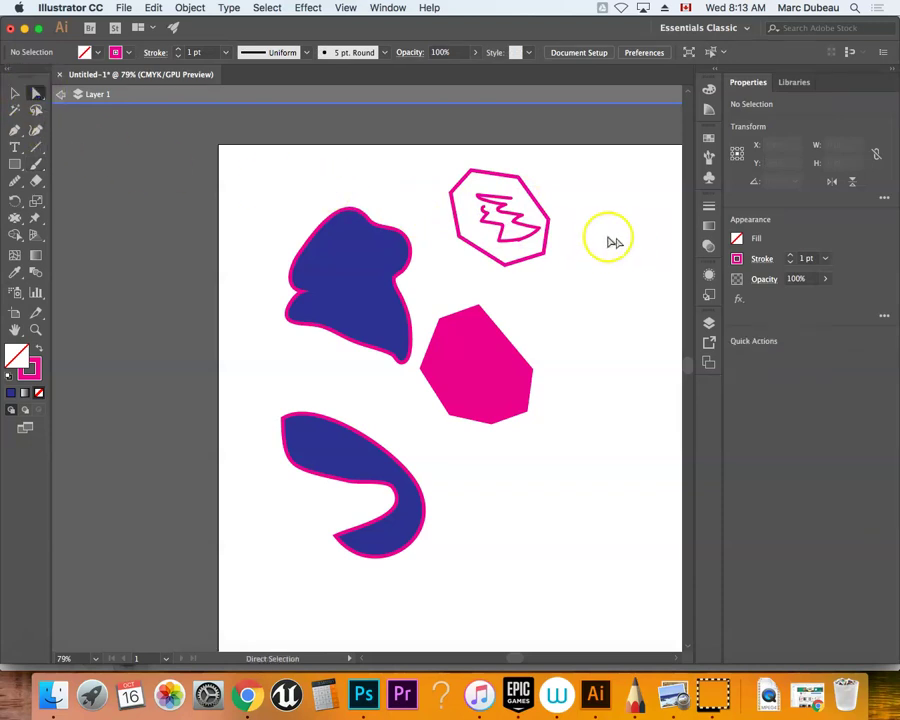
pyautogui.click(520, 232)
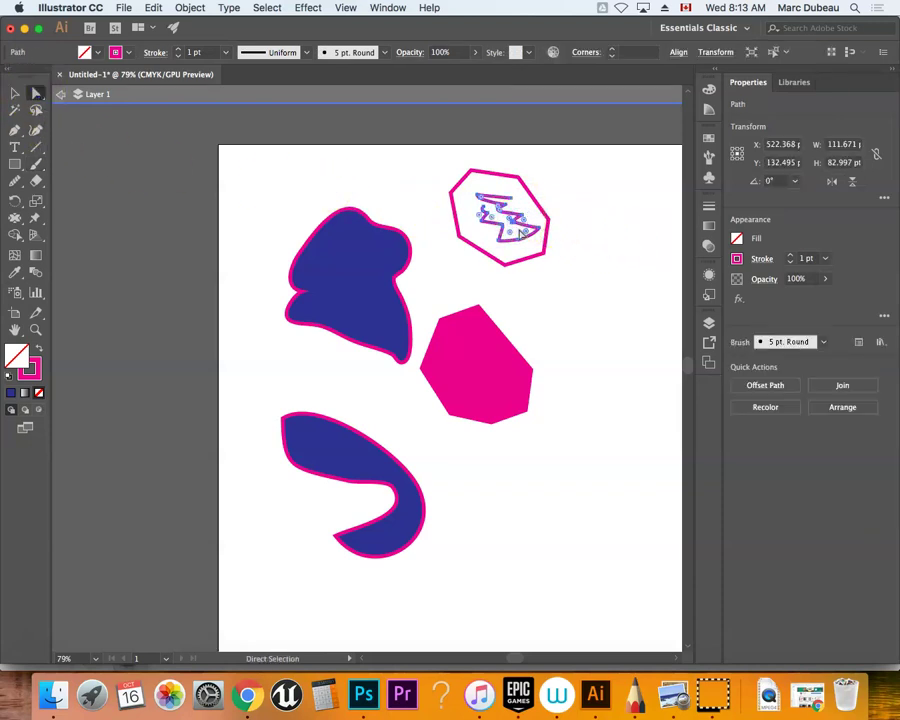
pyautogui.press('Delete')
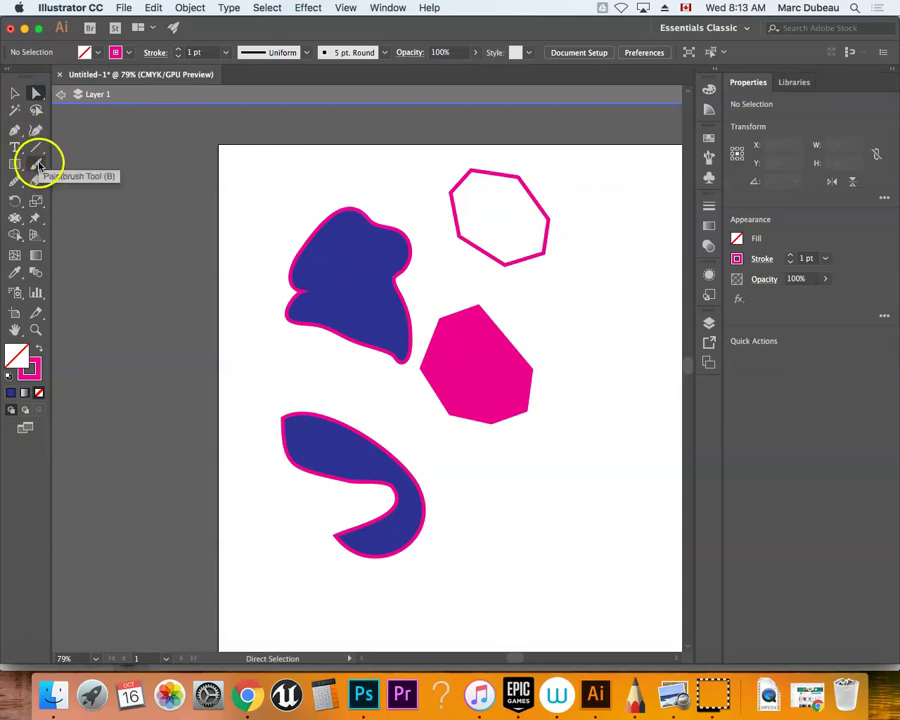
pyautogui.click(38, 164)
pyautogui.click(108, 181)
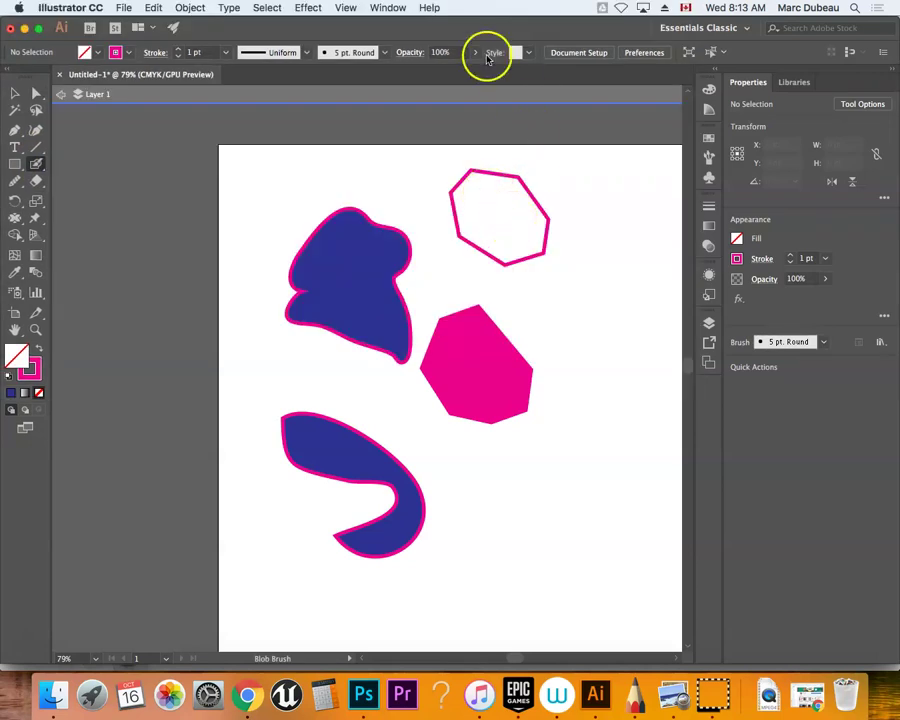
# Step: Show the Layers panel with Layer 1 expanded, and paint then undo a trial Blob Brush stroke
pyautogui.click(345, 9)
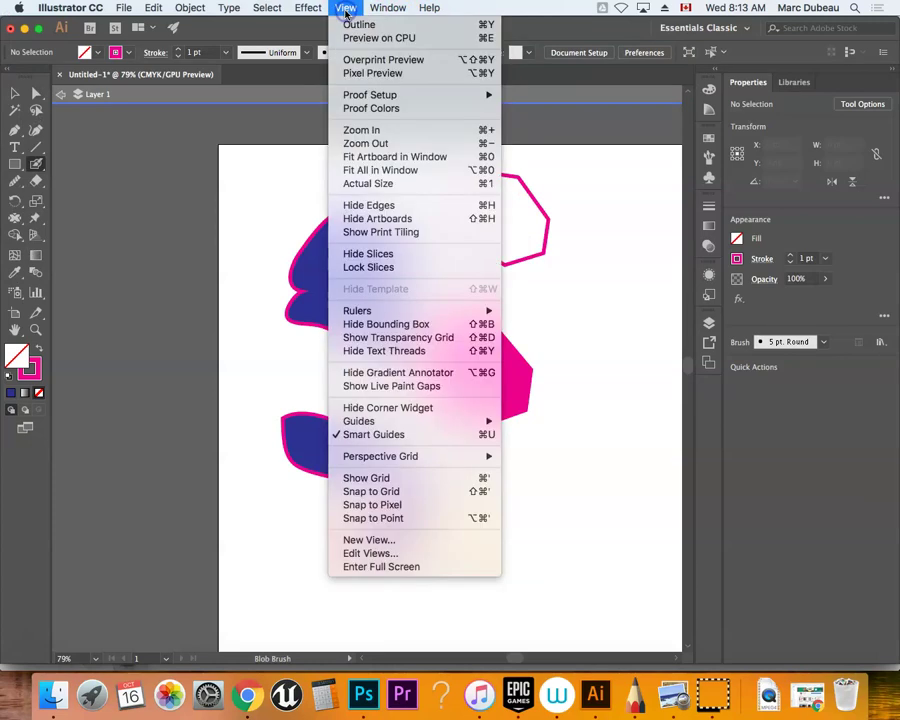
pyautogui.moveTo(381, 12)
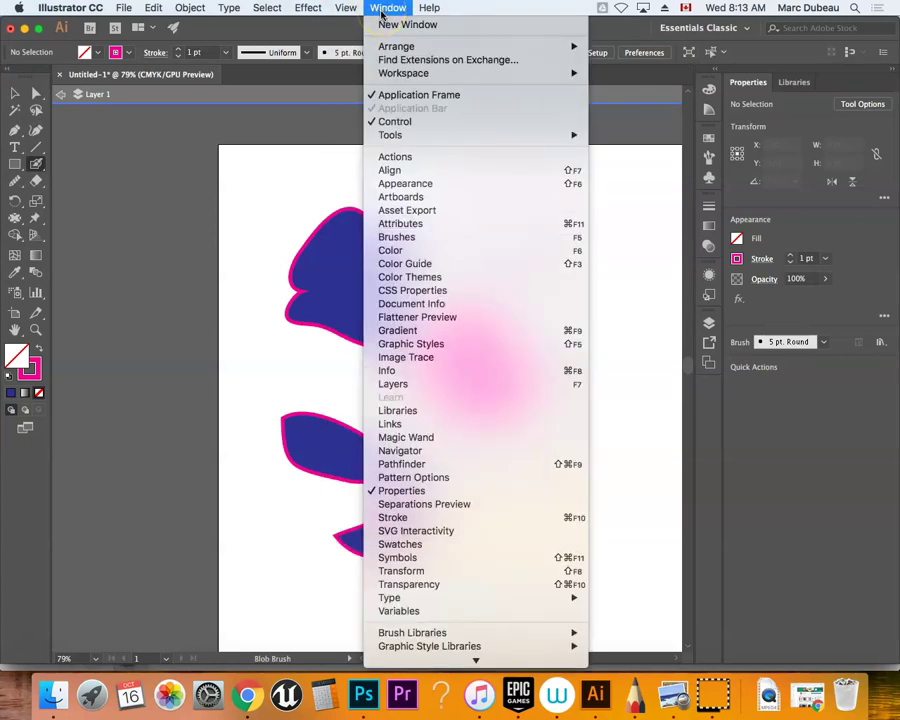
pyautogui.click(402, 384)
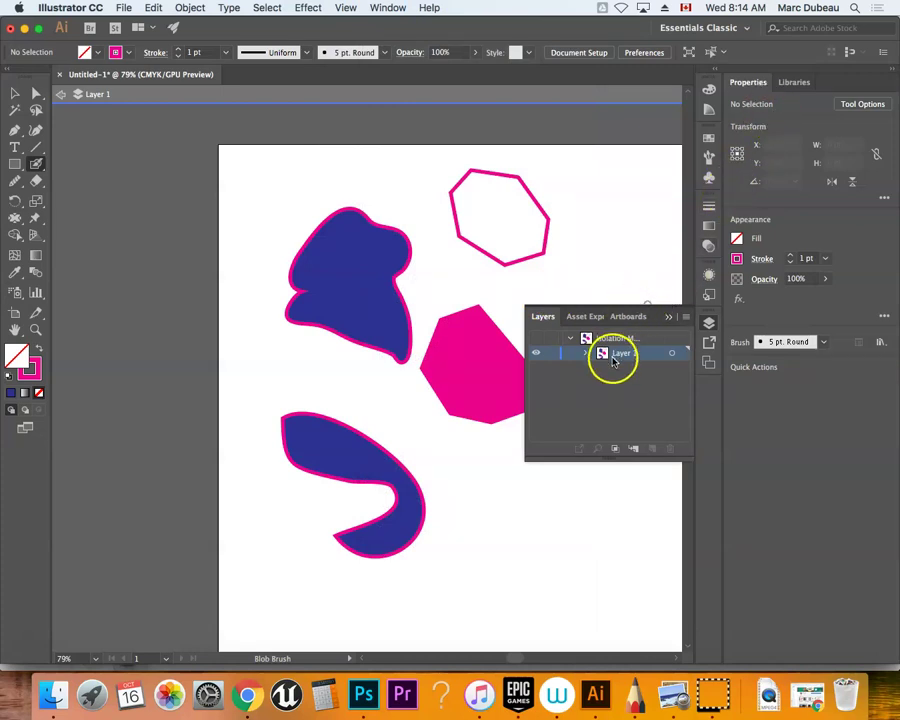
pyautogui.click(583, 356)
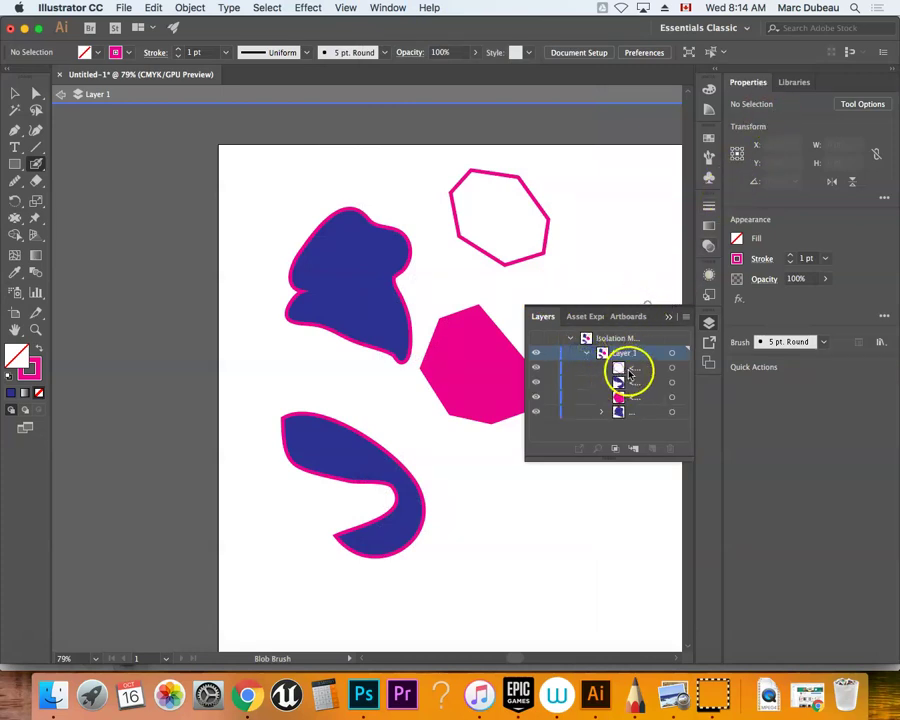
pyautogui.moveTo(606, 375)
pyautogui.mouseDown()
pyautogui.moveTo(573, 374)
pyautogui.moveTo(620, 369)
pyautogui.mouseUp()
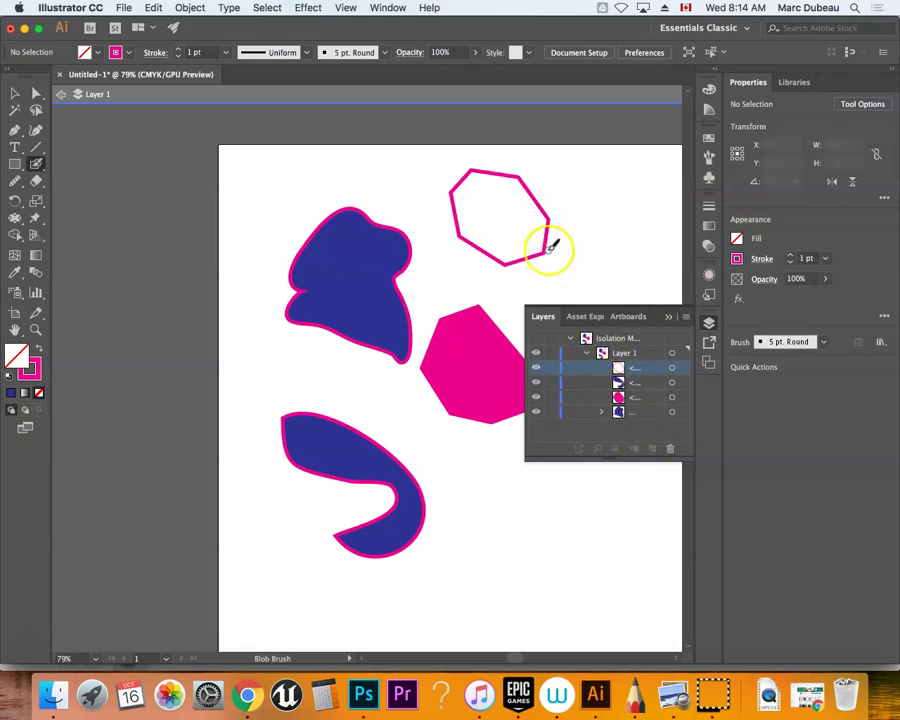
pyautogui.moveTo(537, 231)
pyautogui.mouseDown()
pyautogui.moveTo(508, 191)
pyautogui.moveTo(497, 213)
pyautogui.mouseUp()
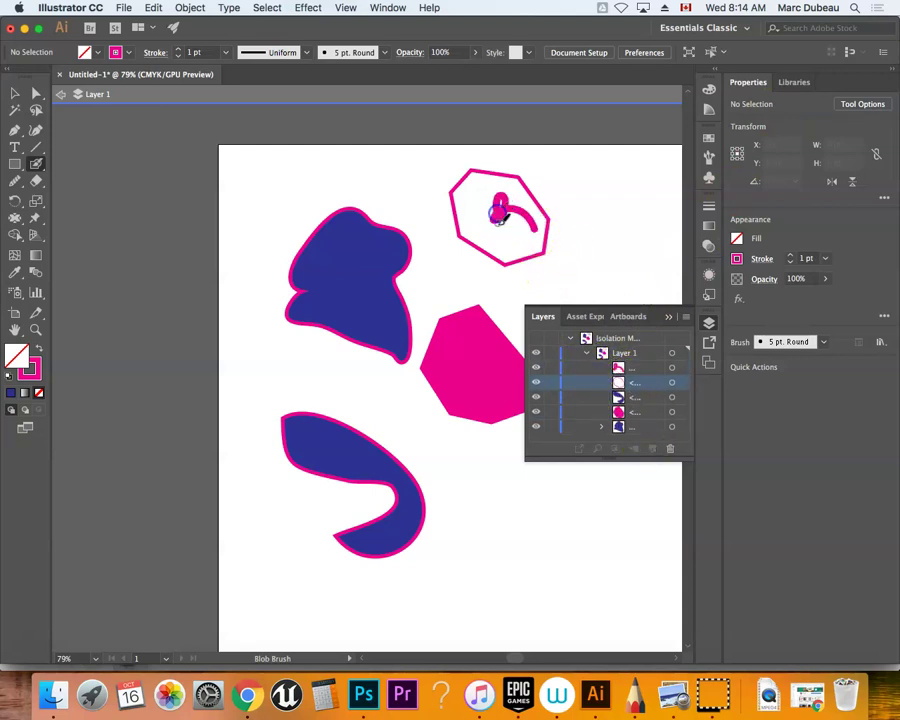
pyautogui.press('super+z')
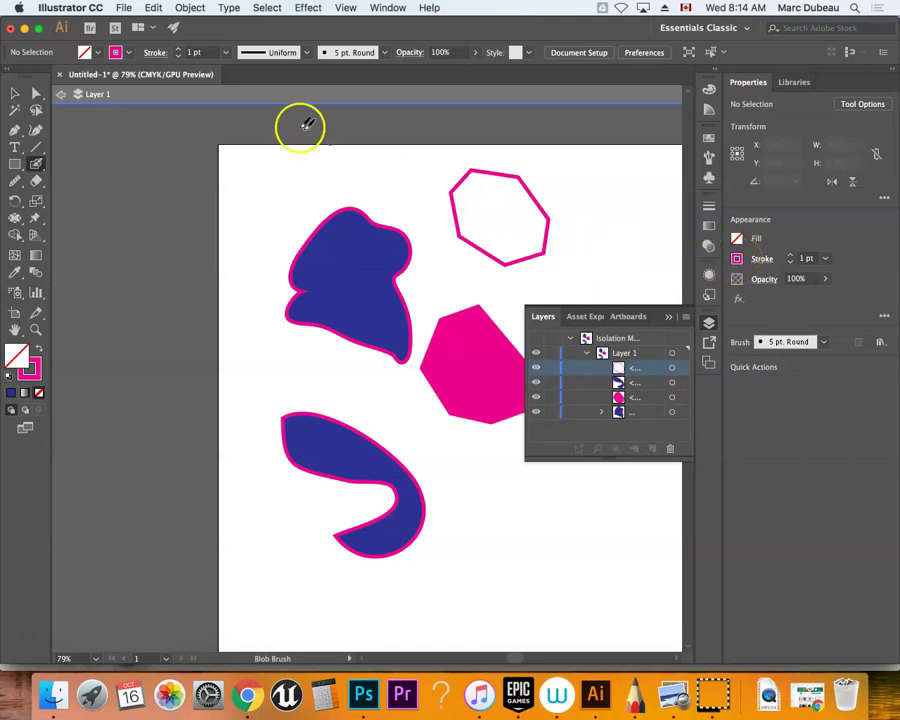
# Step: Paint a red Blob Brush fill over the heptagon and restack it beneath the magenta outline
pyautogui.click(116, 52)
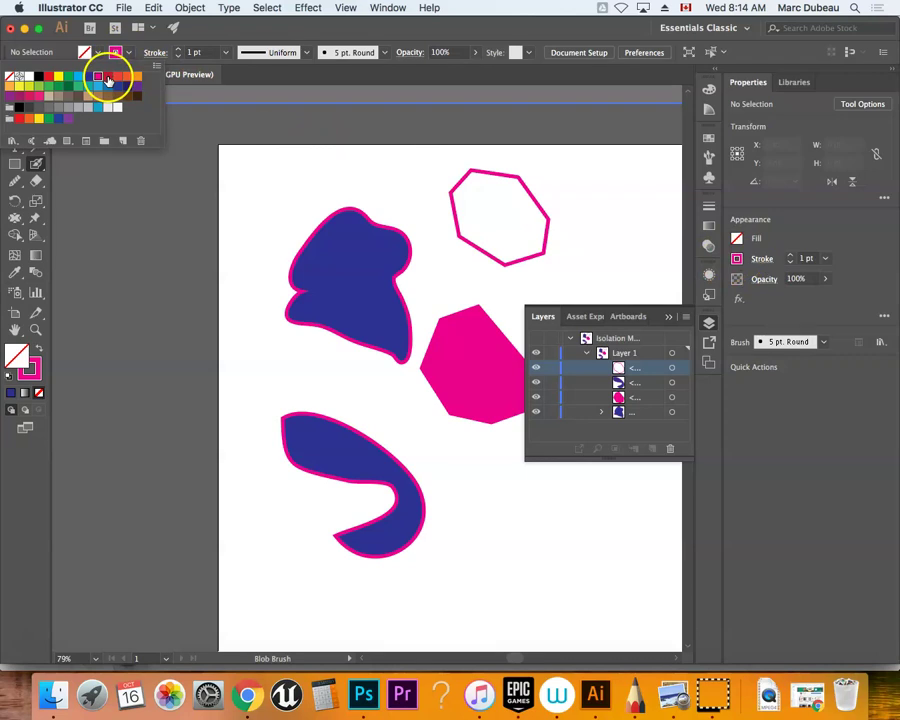
pyautogui.click(108, 78)
pyautogui.click(486, 209)
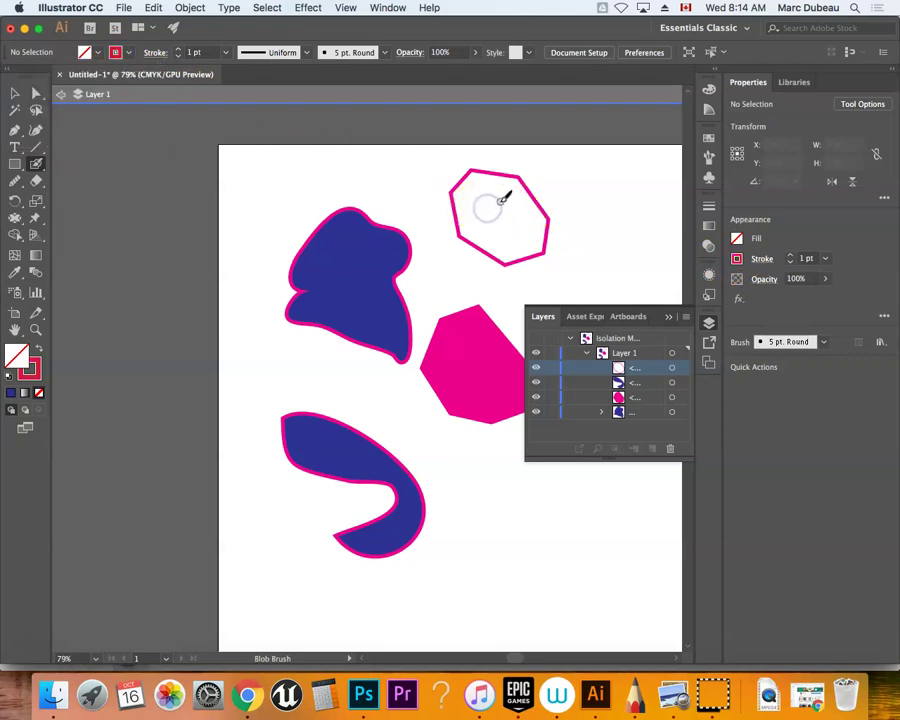
pyautogui.moveTo(496, 193)
pyautogui.mouseDown()
pyautogui.moveTo(466, 213)
pyautogui.moveTo(507, 252)
pyautogui.moveTo(523, 230)
pyautogui.mouseUp()
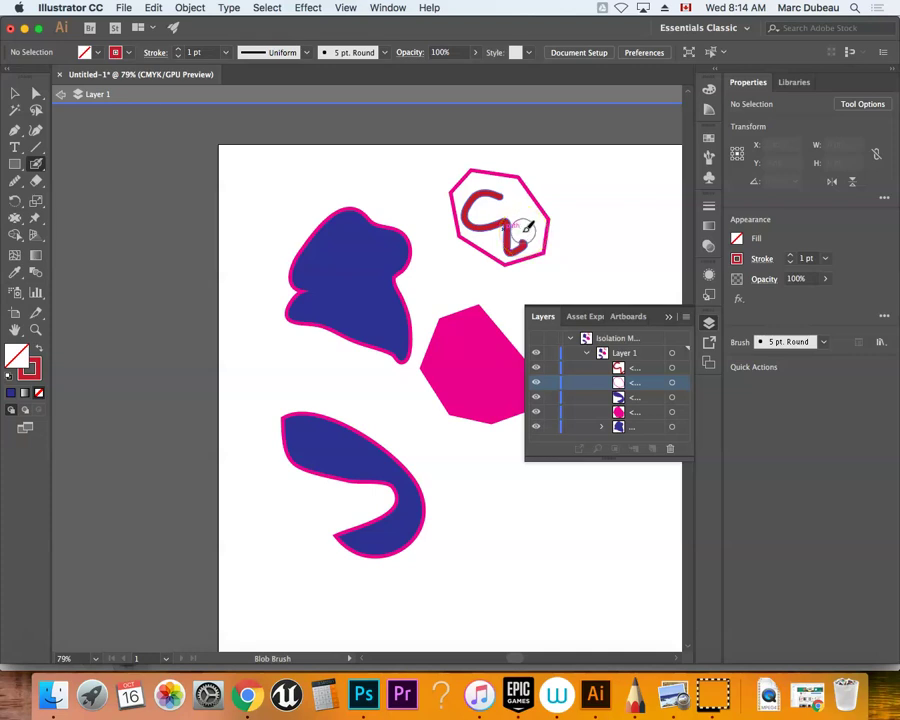
pyautogui.moveTo(527, 232)
pyautogui.mouseDown()
pyautogui.moveTo(491, 199)
pyautogui.moveTo(518, 241)
pyautogui.mouseUp()
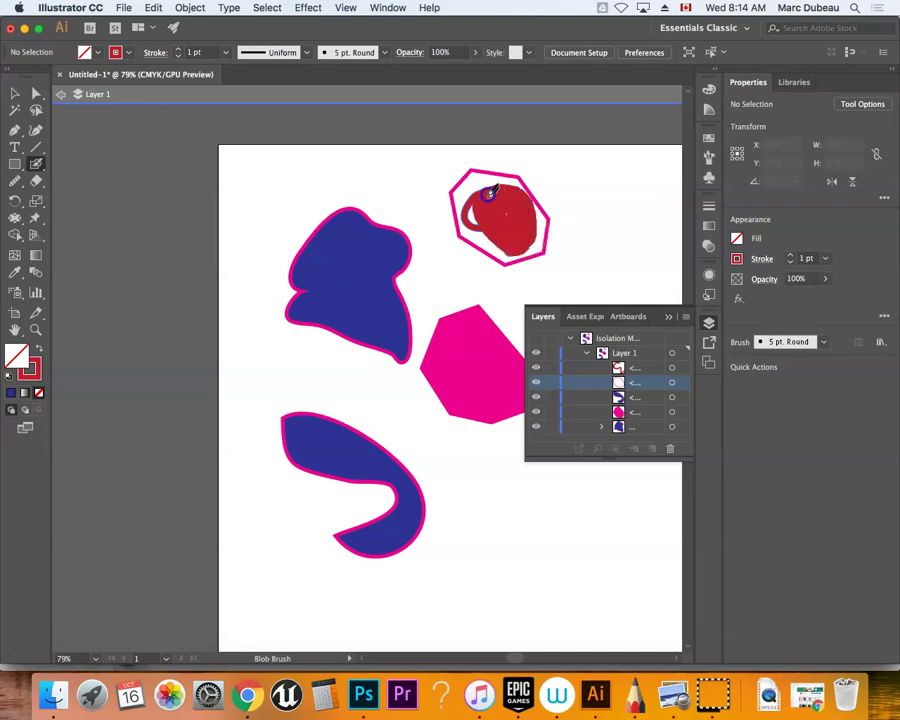
pyautogui.moveTo(489, 193)
pyautogui.mouseDown()
pyautogui.moveTo(462, 189)
pyautogui.moveTo(472, 227)
pyautogui.moveTo(506, 253)
pyautogui.moveTo(540, 246)
pyautogui.mouseUp()
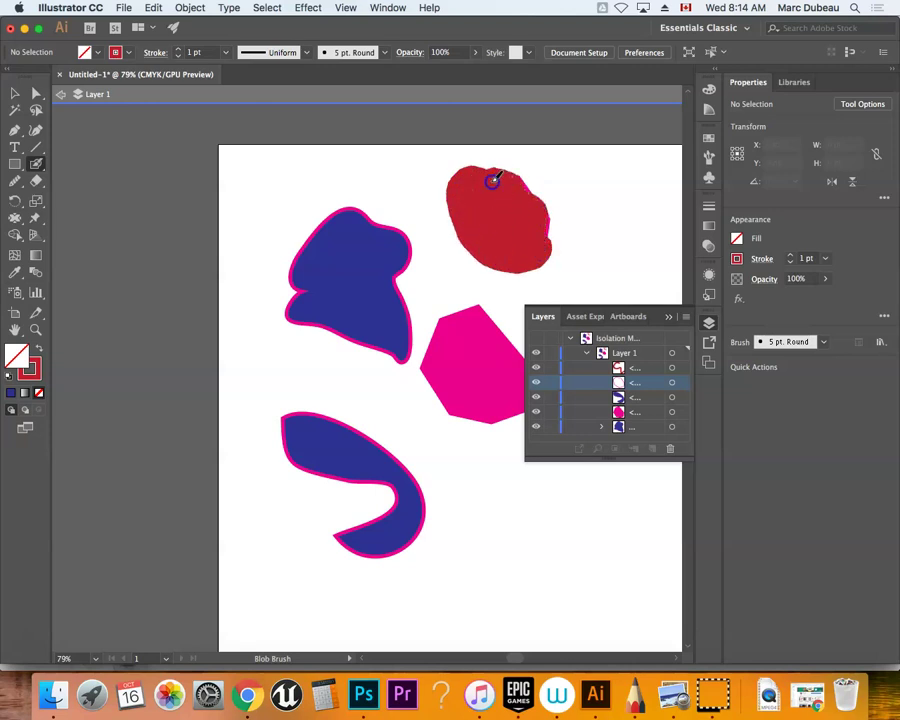
pyautogui.moveTo(583, 378)
pyautogui.mouseDown()
pyautogui.moveTo(639, 368)
pyautogui.moveTo(641, 388)
pyautogui.mouseUp()
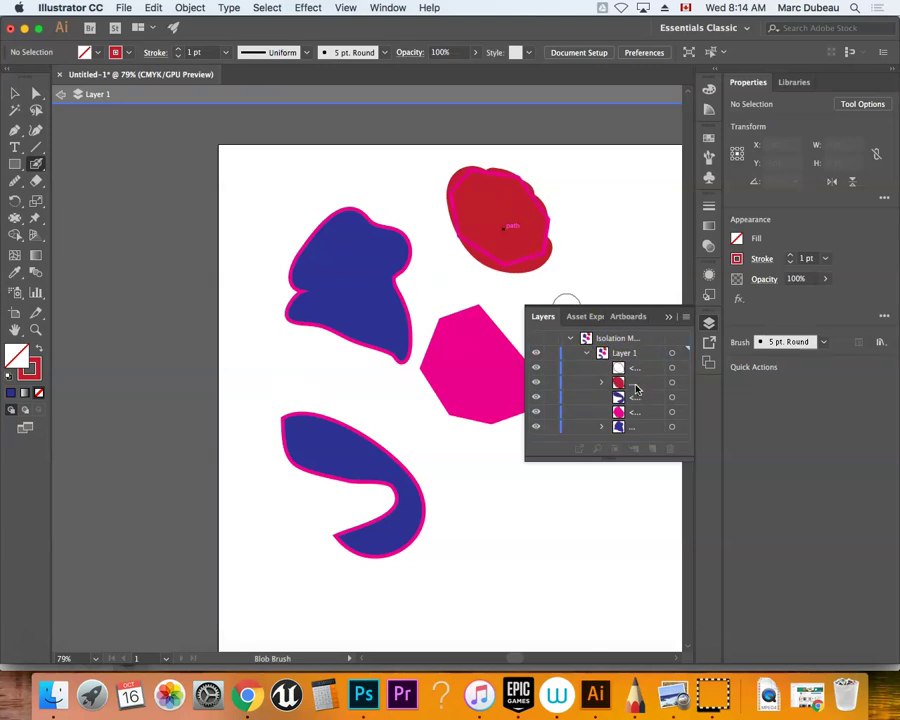
pyautogui.moveTo(636, 389)
pyautogui.mouseDown()
pyautogui.moveTo(607, 382)
pyautogui.moveTo(639, 384)
pyautogui.moveTo(626, 386)
pyautogui.mouseUp()
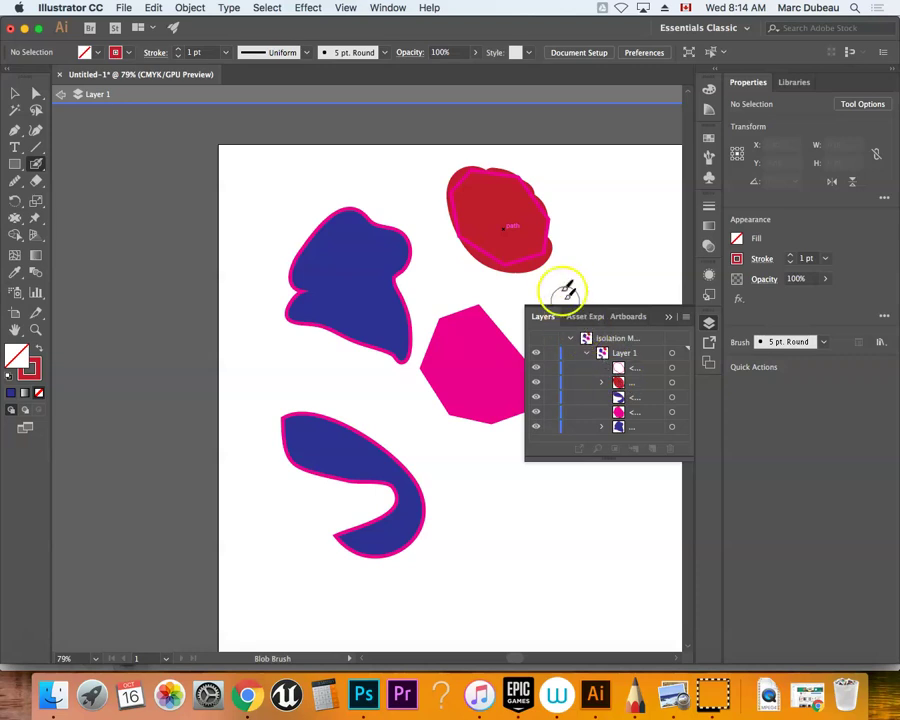
# Step: Close the Layers panel and select both the red blob fill and the heptagon
pyautogui.click(666, 318)
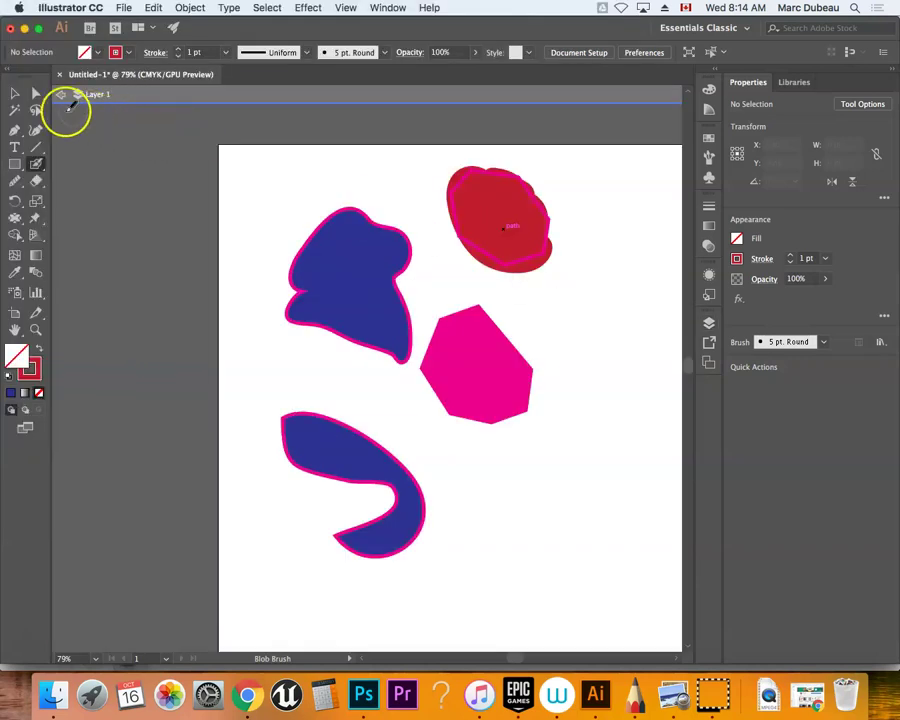
pyautogui.click(36, 93)
pyautogui.click(493, 250)
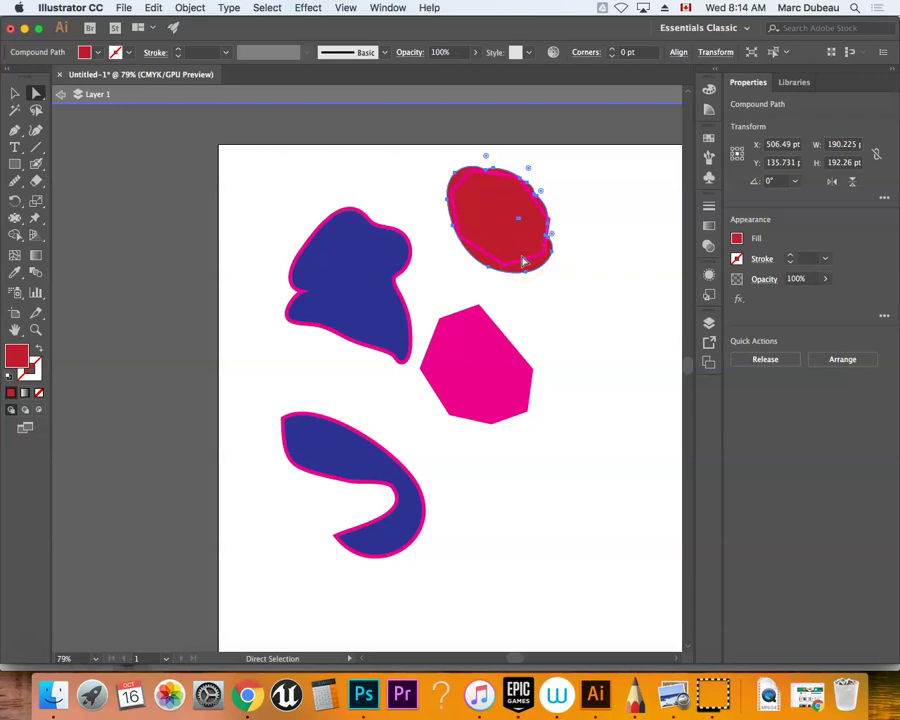
pyautogui.press('v')
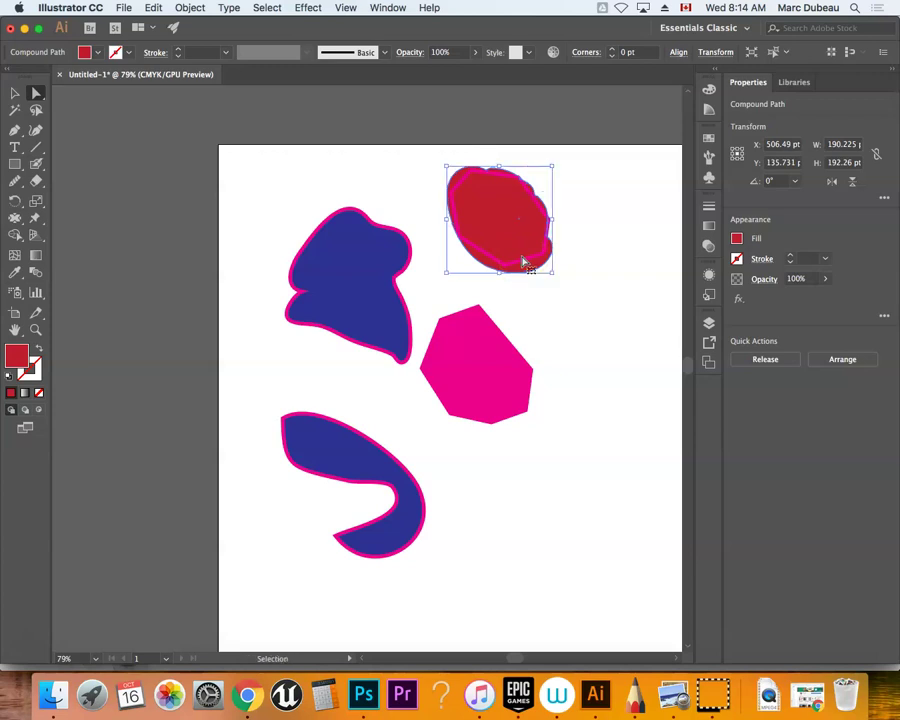
pyautogui.press('super+p')
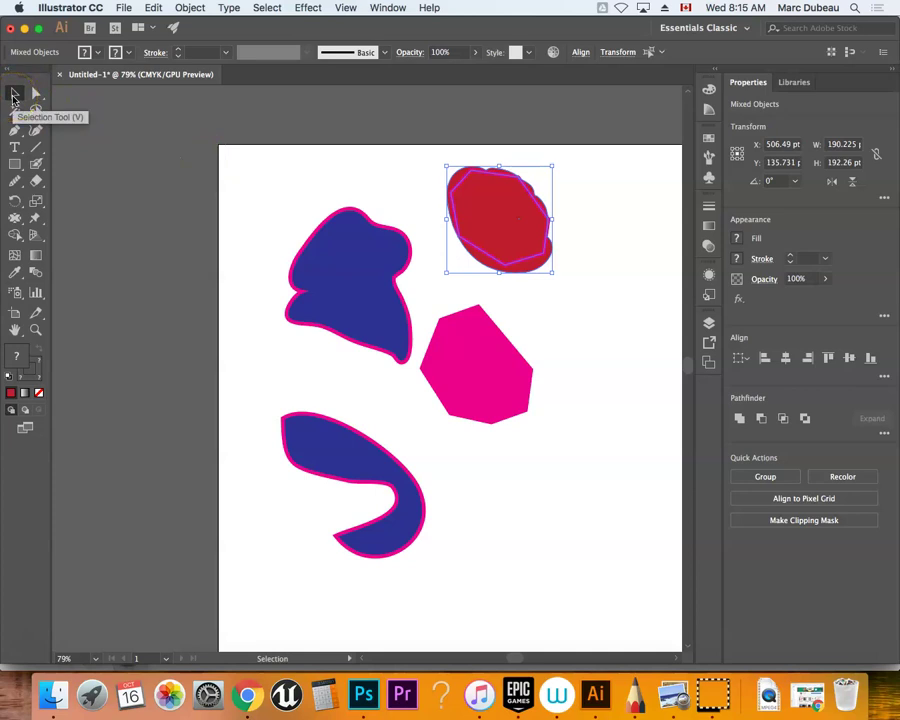
# Step: Clip the red fill inside the heptagon with Object > Clipping Mask > Make
pyautogui.click(190, 8)
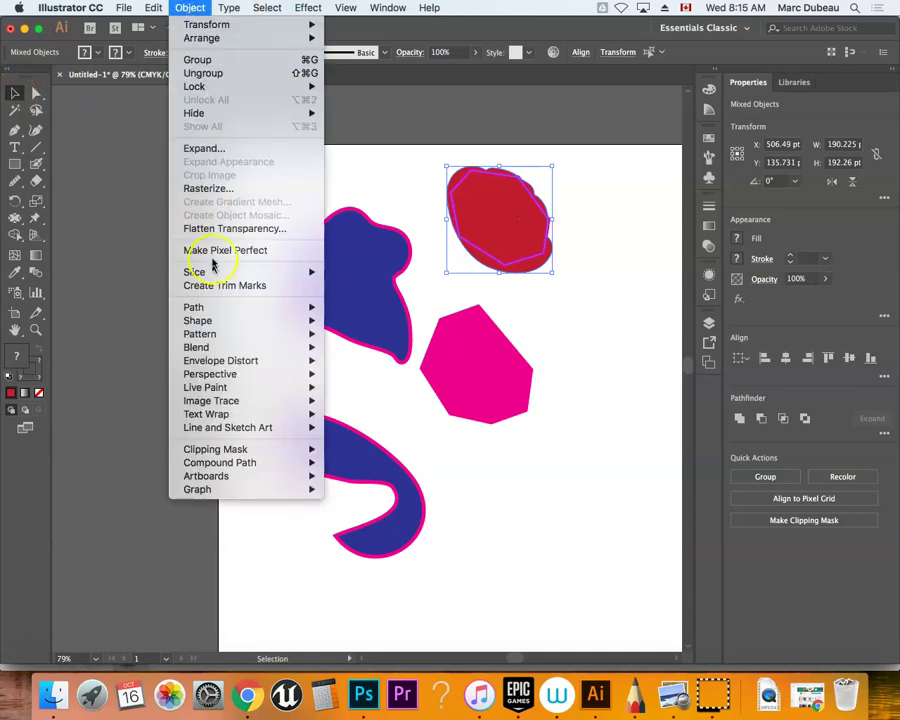
pyautogui.moveTo(272, 452)
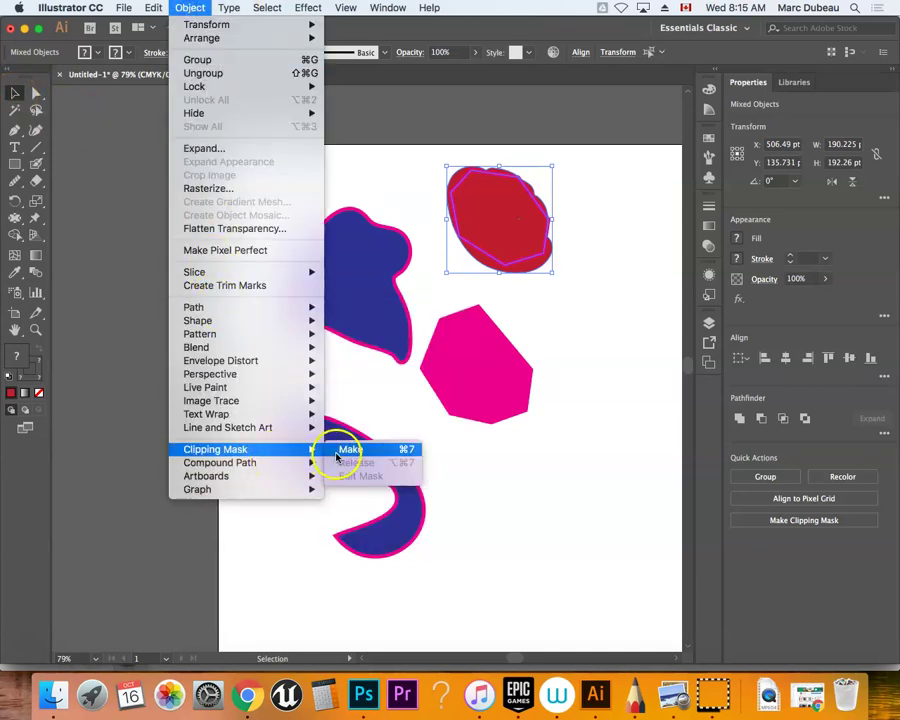
pyautogui.click(340, 452)
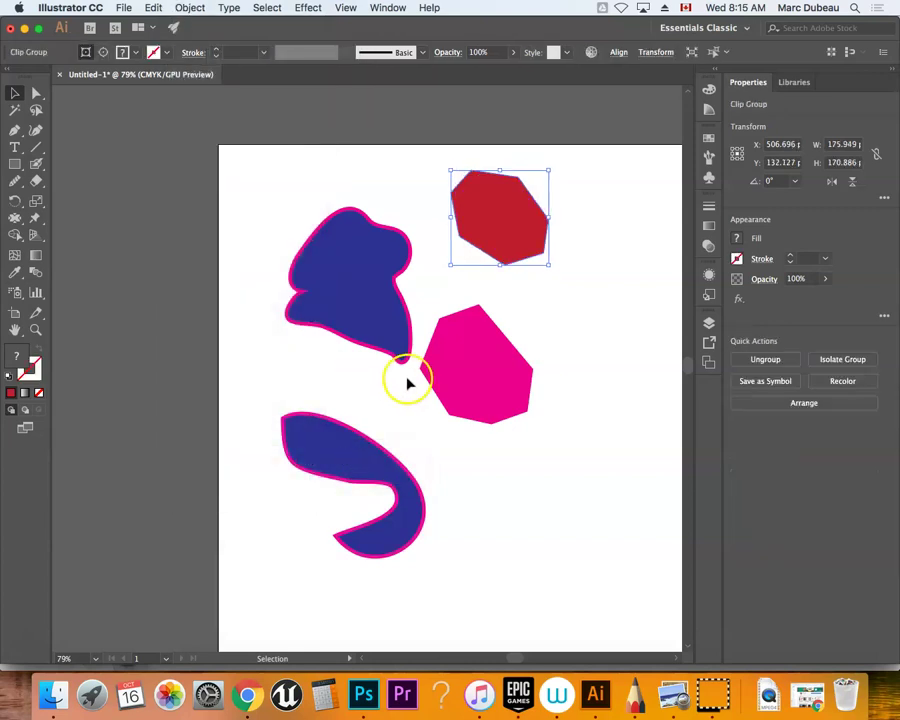